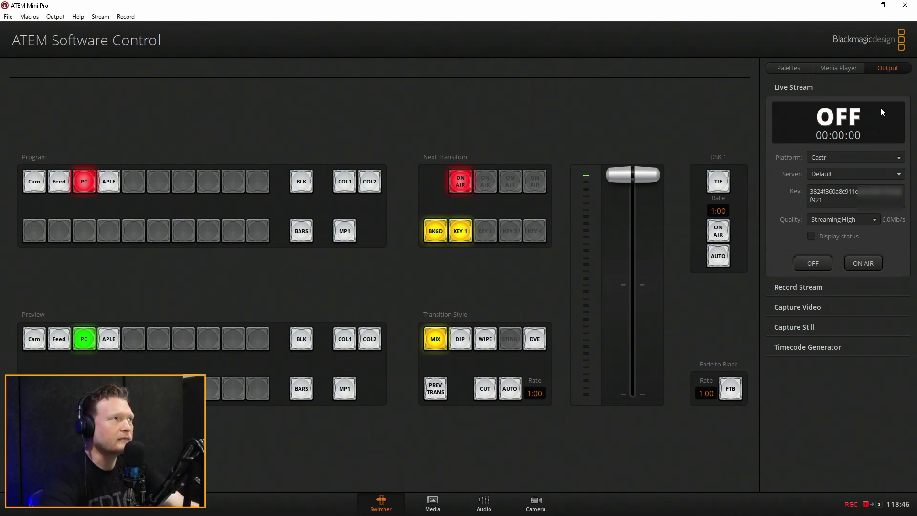
Step: Check which streaming platforms are offered for the live stream output
{"action": "left_click", "coordinate": [833, 157]}
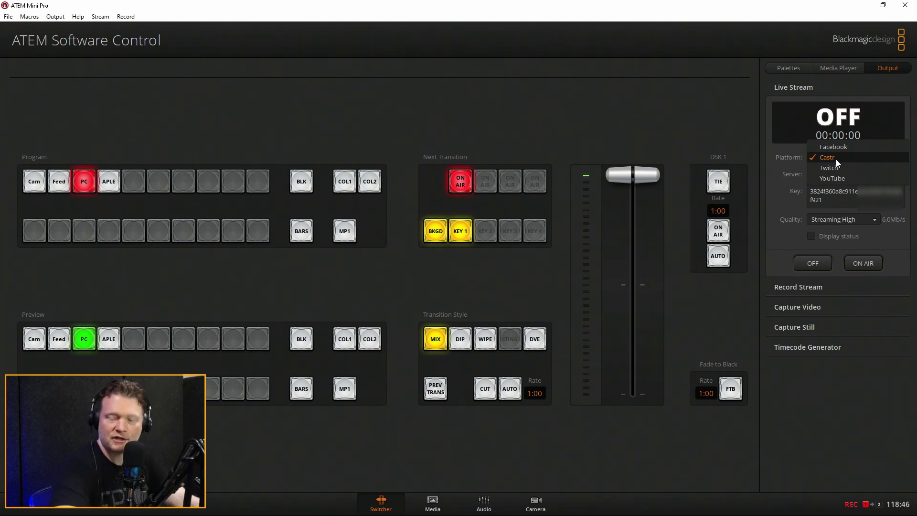
{"action": "left_click", "coordinate": [791, 151]}
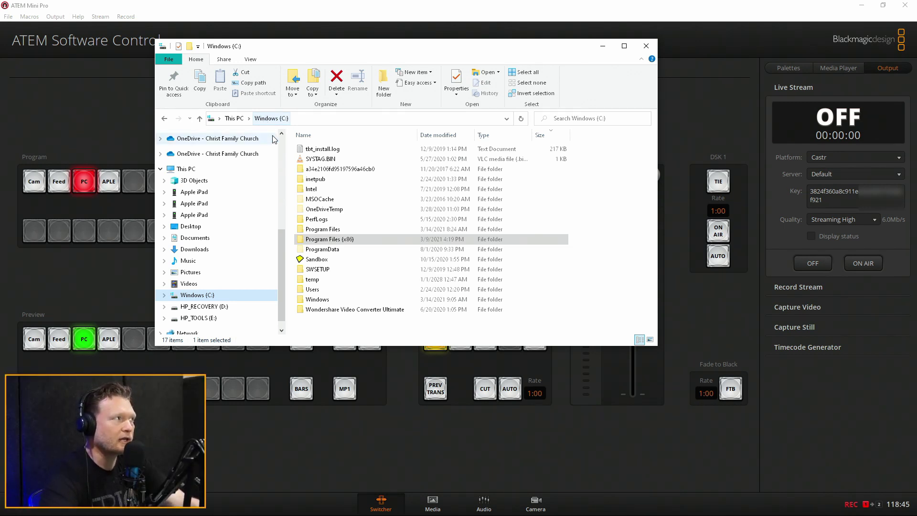
Step: Browse to the ATEM Software Control folder in Program Files (x86) > Blackmagic Design > Blackmagic ATEM Switchers and find its streaming XML files
{"action": "double_click", "coordinate": [328, 240]}
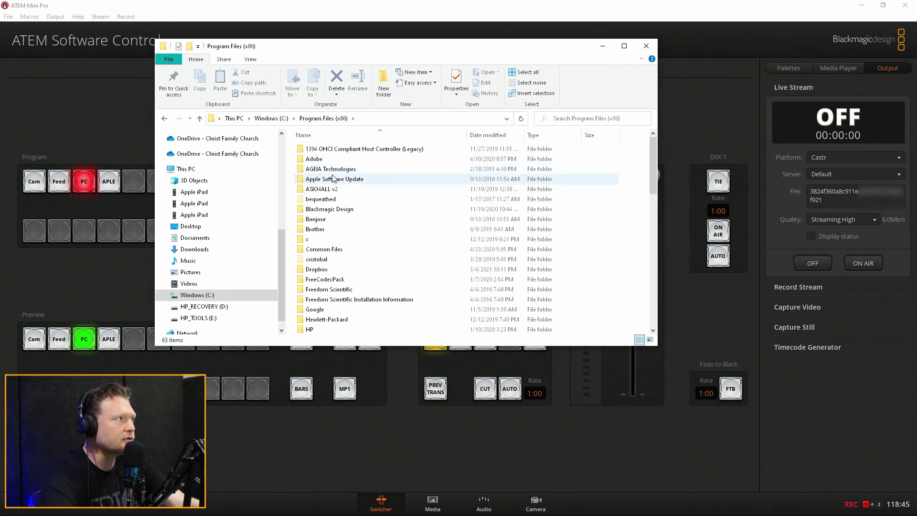
{"action": "double_click", "coordinate": [336, 210]}
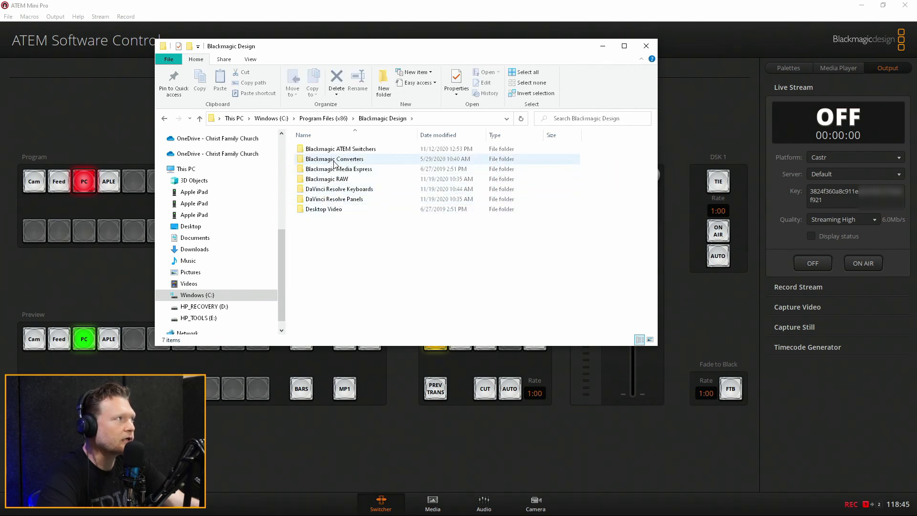
{"action": "double_click", "coordinate": [340, 149]}
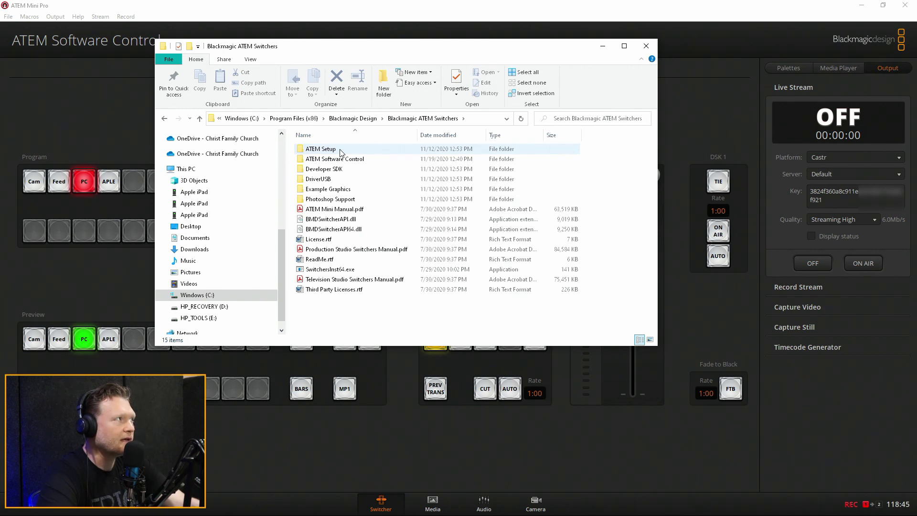
{"action": "double_click", "coordinate": [341, 160]}
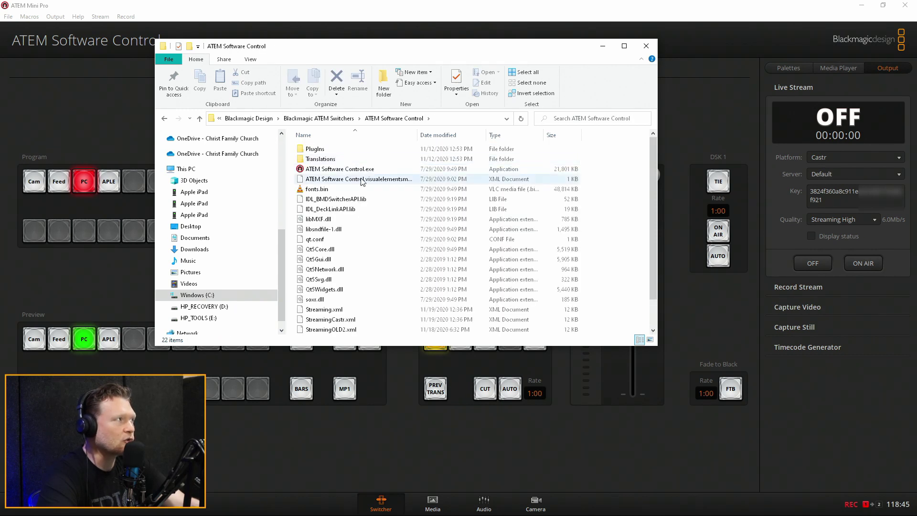
{"action": "scroll", "coordinate": [347, 173], "scroll_direction": "down", "scroll_amount": 1}
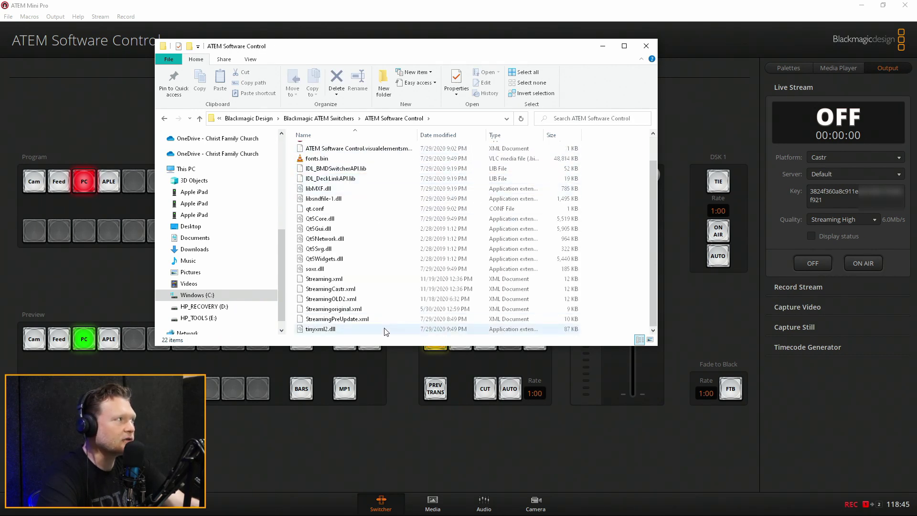
{"action": "scroll", "coordinate": [341, 152], "scroll_direction": "up", "scroll_amount": 1}
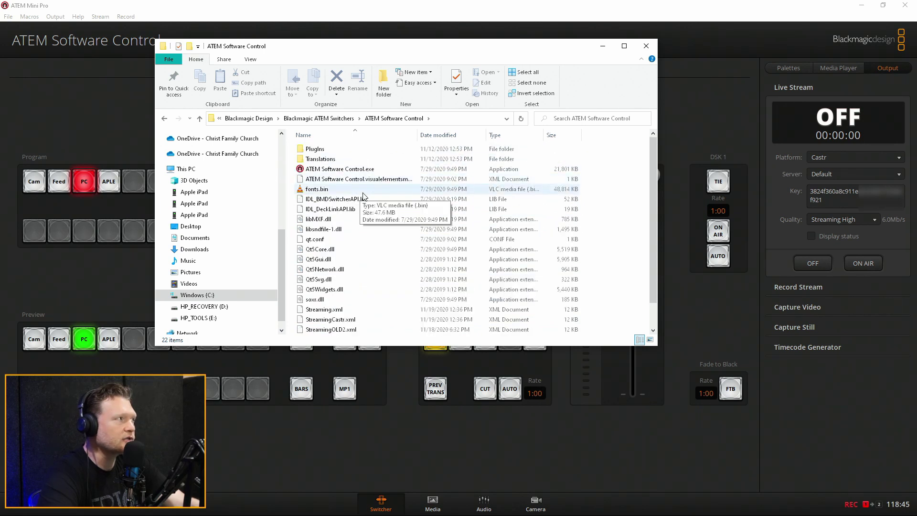
{"action": "scroll", "coordinate": [349, 314], "scroll_direction": "down", "scroll_amount": 1}
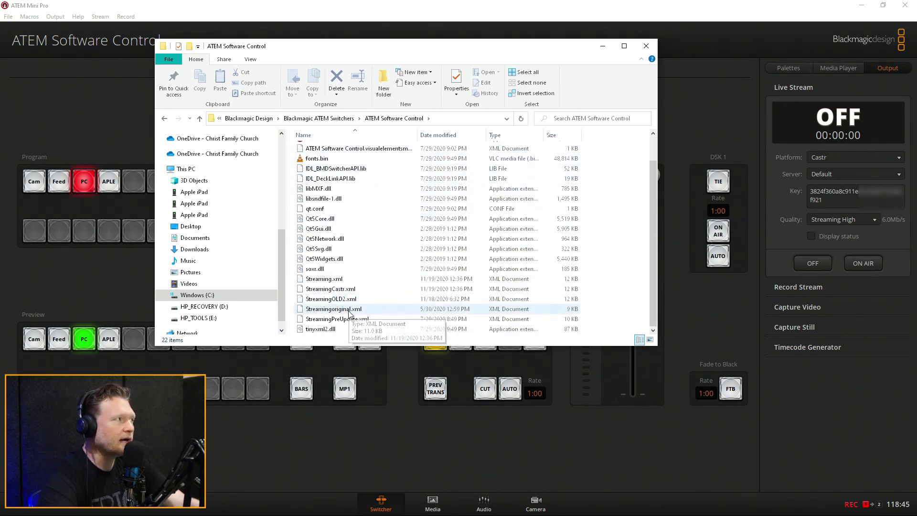
Step: Open StreamingCastr.xml in Notepad++ and look through its streaming service entries
{"action": "right_click", "coordinate": [328, 289]}
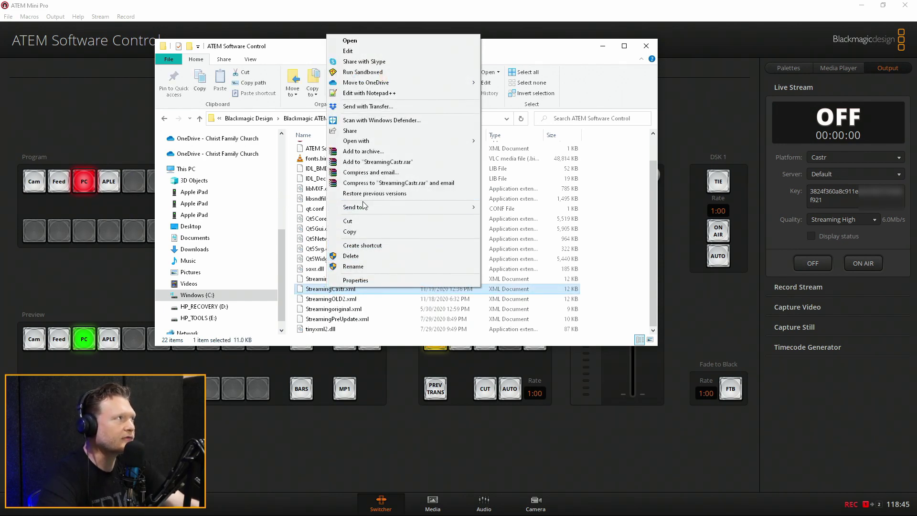
{"action": "mouse_move", "coordinate": [379, 141]}
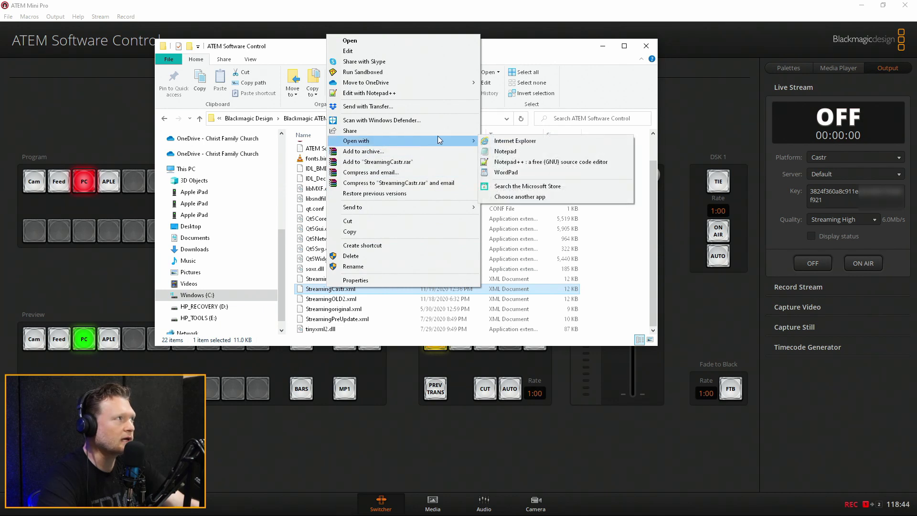
{"action": "left_click", "coordinate": [516, 162]}
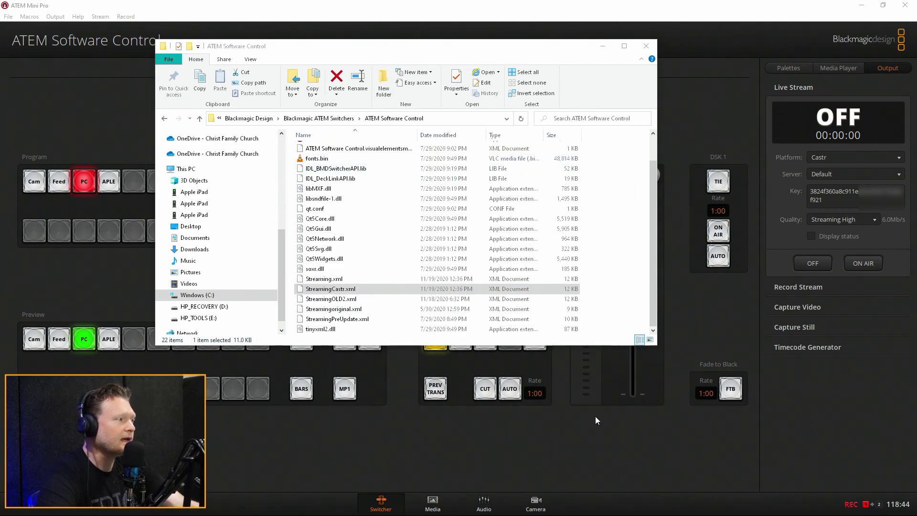
{"action": "left_click_drag", "start_coordinate": [567, 209], "coordinate": [682, 45]}
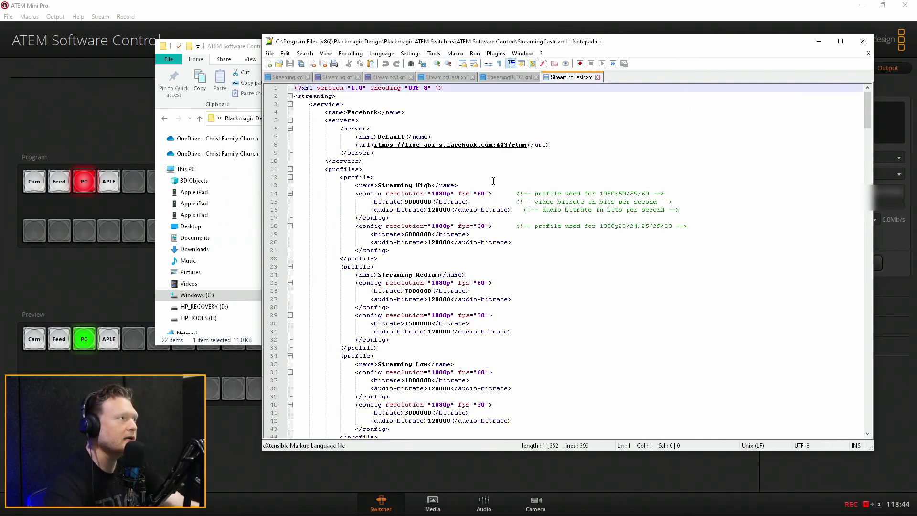
{"action": "scroll", "coordinate": [482, 186], "scroll_direction": "down", "scroll_amount": 1}
{"action": "scroll", "coordinate": [468, 186], "scroll_direction": "up", "scroll_amount": 1}
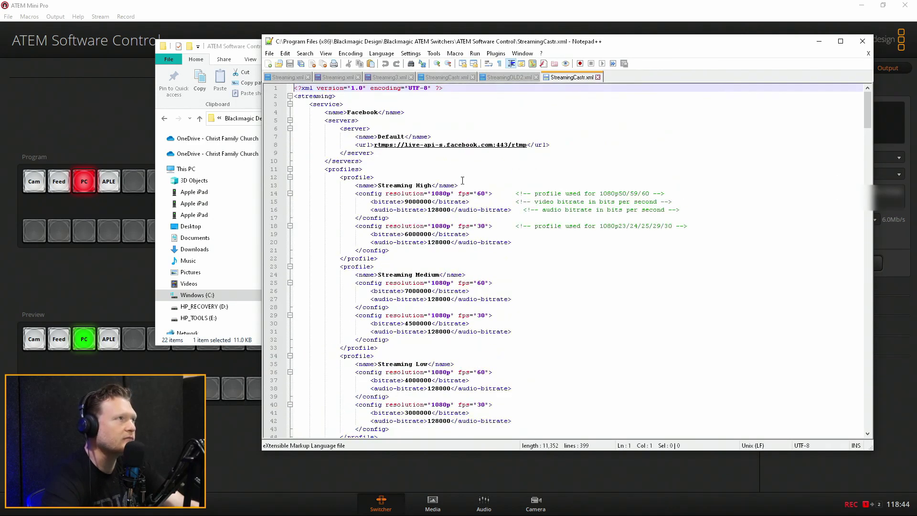
{"action": "scroll", "coordinate": [465, 170], "scroll_direction": "down", "scroll_amount": 20}
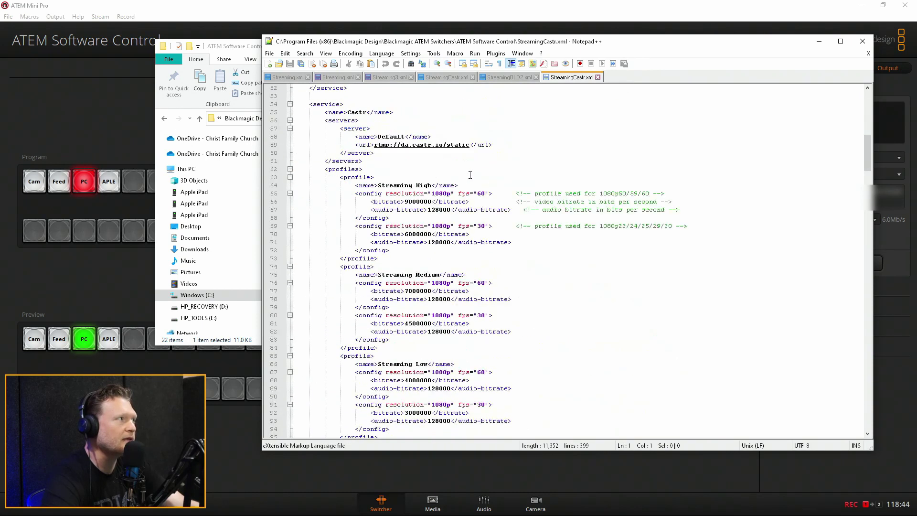
{"action": "scroll", "coordinate": [471, 177], "scroll_direction": "down", "scroll_amount": 20}
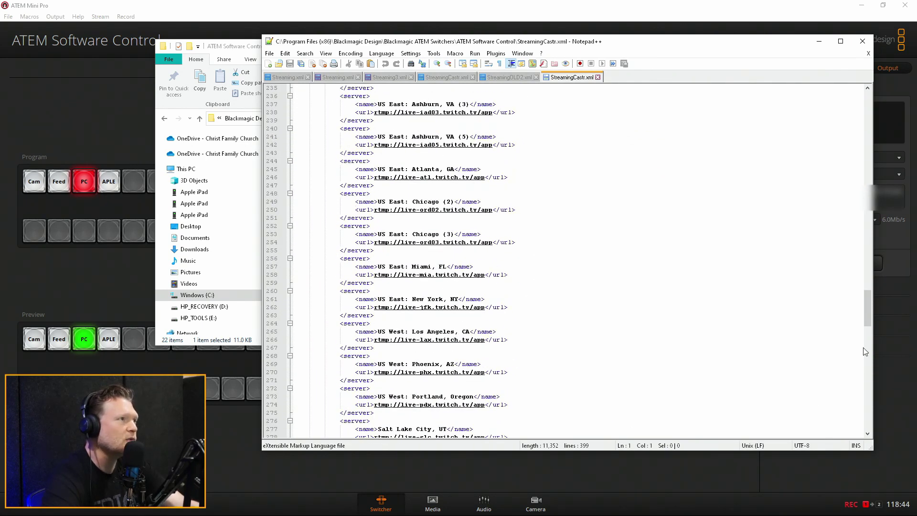
{"action": "left_click_drag", "start_coordinate": [870, 299], "coordinate": [872, 100]}
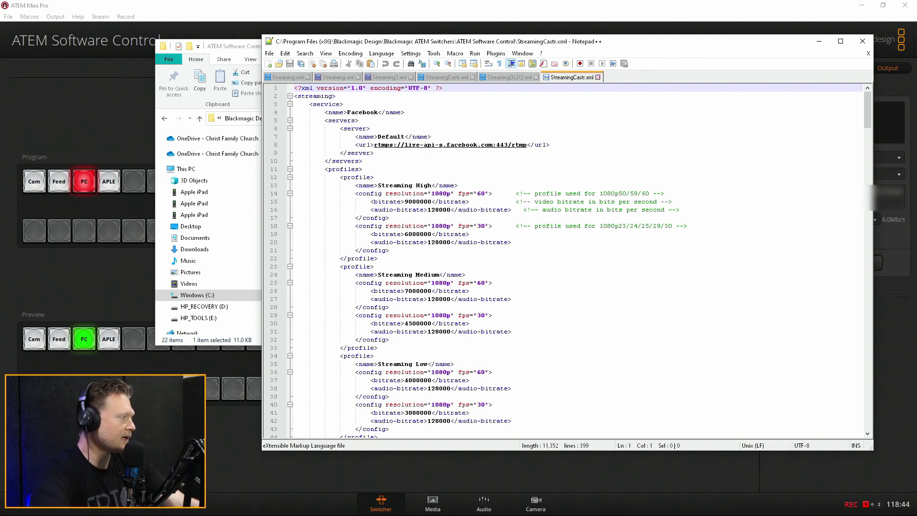
Step: Switch to Castr in the browser and open the CFC Live Stream multistream from the livestreams dashboard
{"action": "key", "text": "alt+Tab"}
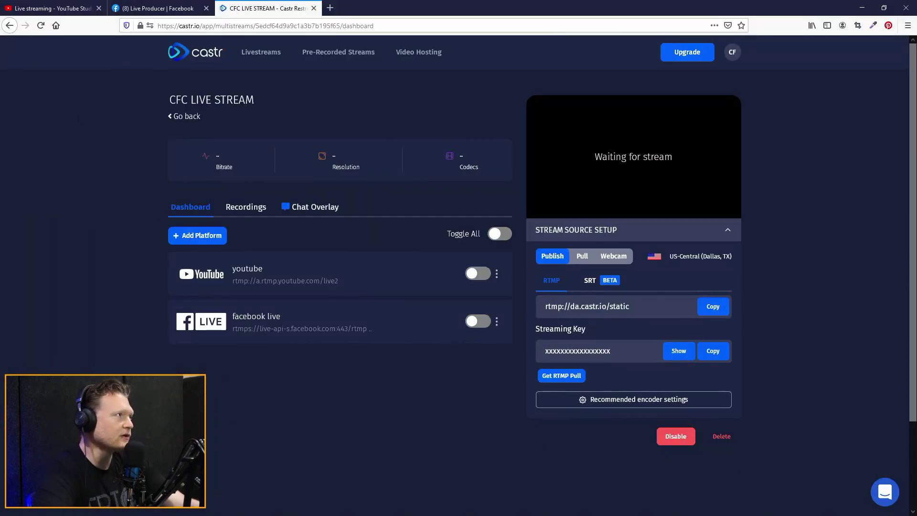
{"action": "left_click", "coordinate": [210, 54]}
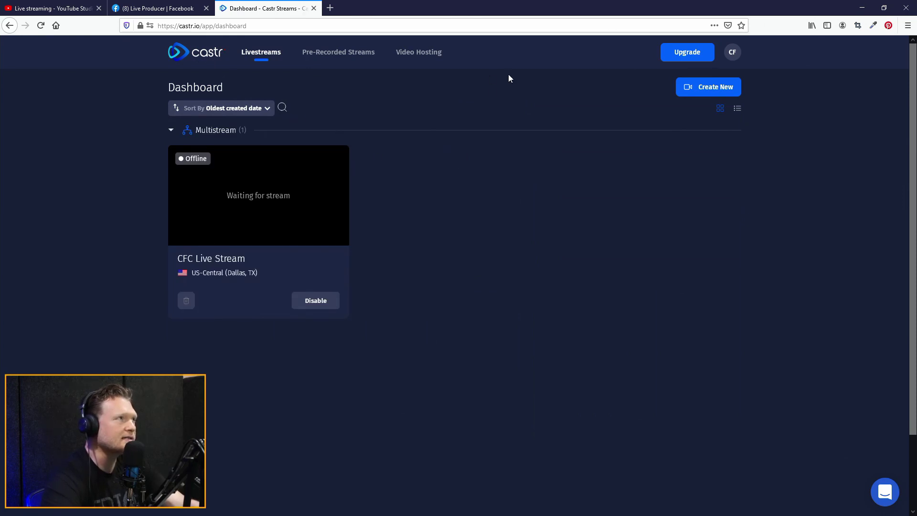
{"action": "left_click", "coordinate": [308, 175]}
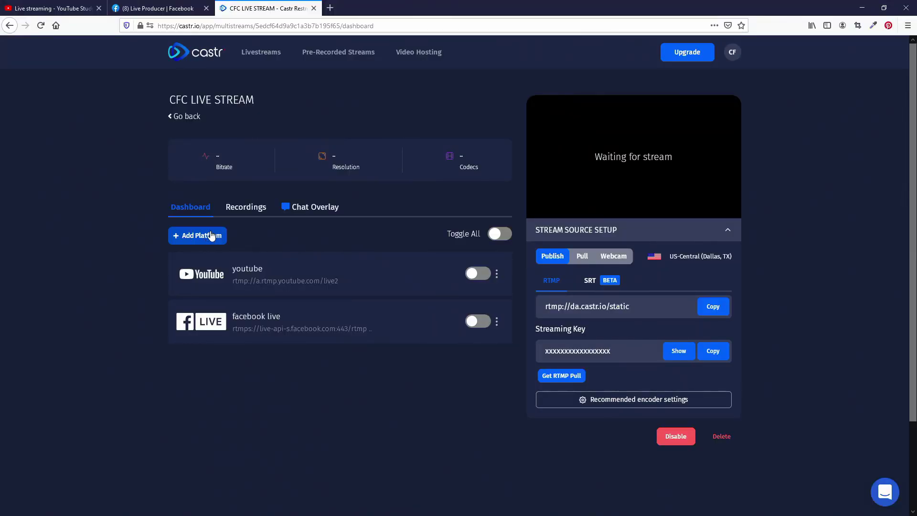
Step: Review the publish platforms that can be added to the multistream without adding one
{"action": "left_click", "coordinate": [202, 236]}
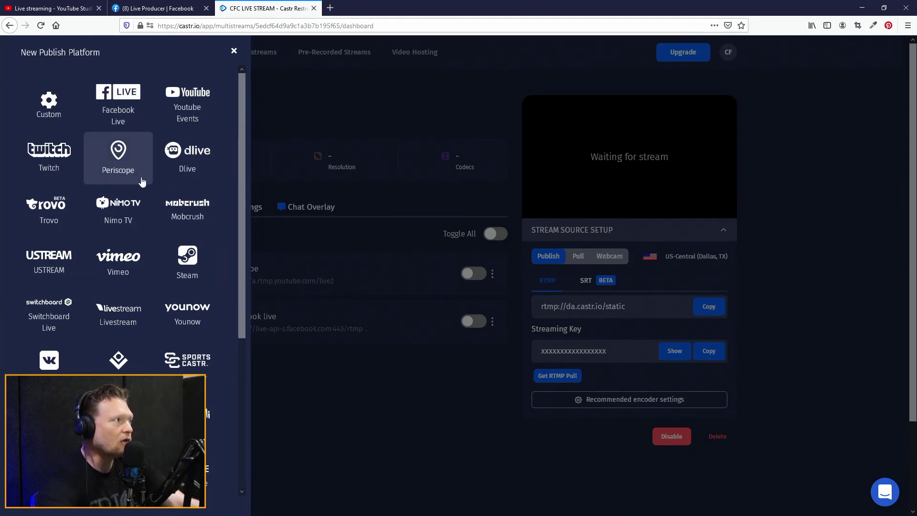
{"action": "scroll", "coordinate": [139, 180], "scroll_direction": "down", "scroll_amount": 5}
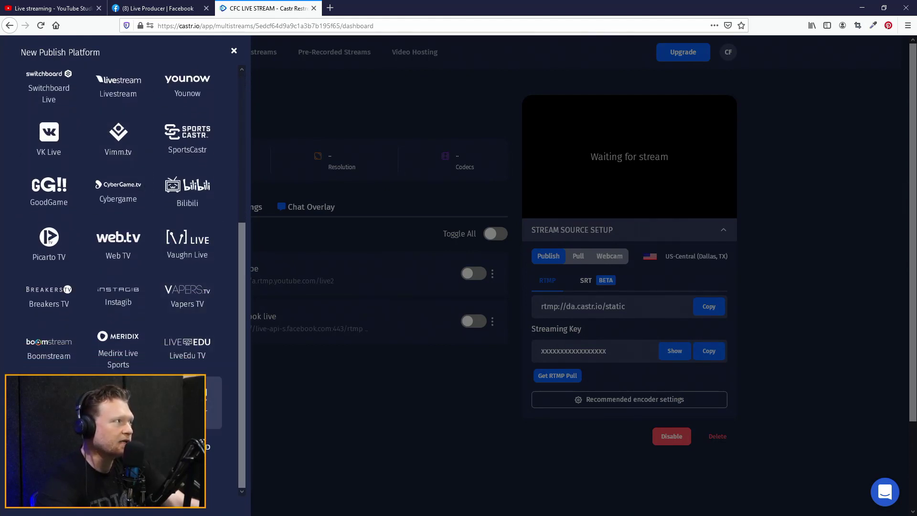
{"action": "scroll", "coordinate": [167, 305], "scroll_direction": "up", "scroll_amount": 5}
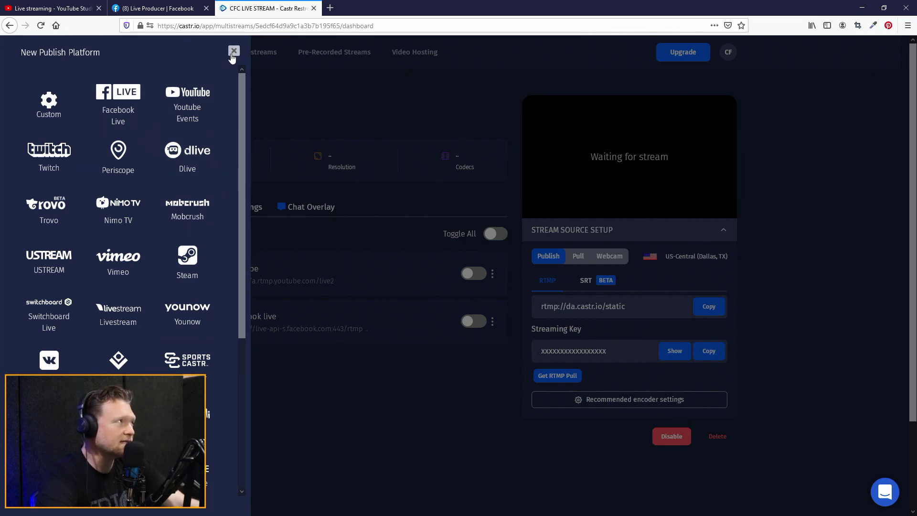
{"action": "left_click", "coordinate": [297, 105]}
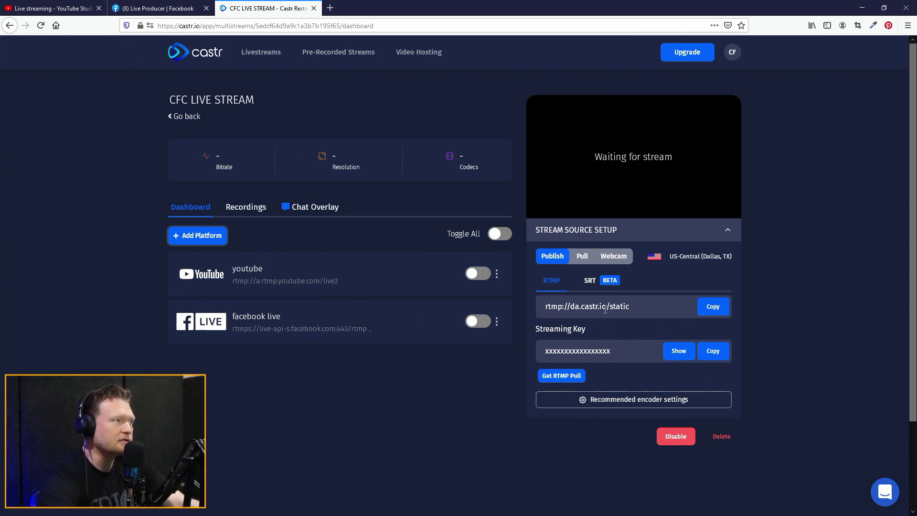
Step: Copy the stream's RTMP server URL and switch back to StreamingCastr.xml in Notepad++
{"action": "left_click", "coordinate": [703, 307]}
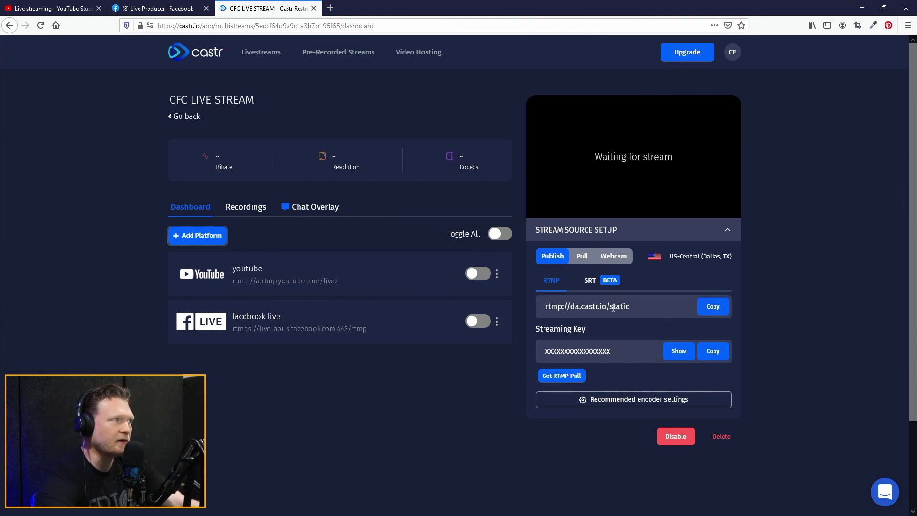
{"action": "left_click", "coordinate": [714, 309]}
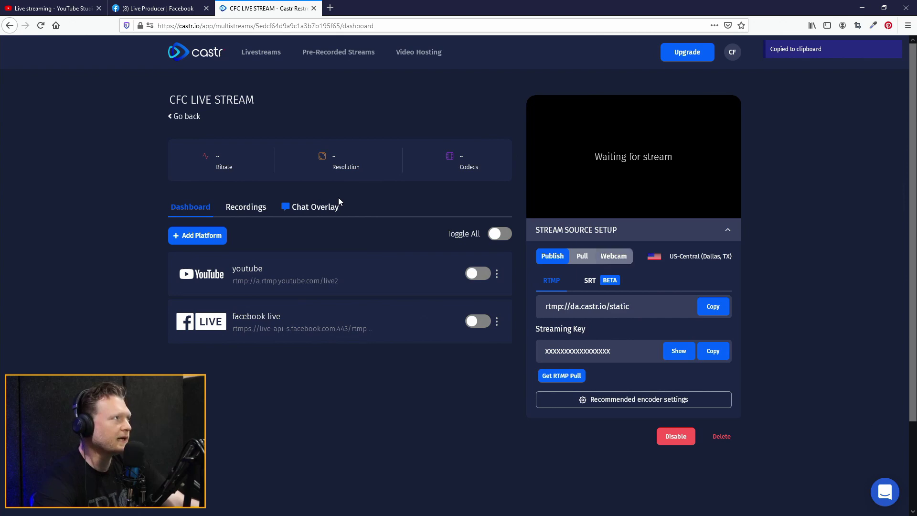
{"action": "key", "text": "alt+Tab"}
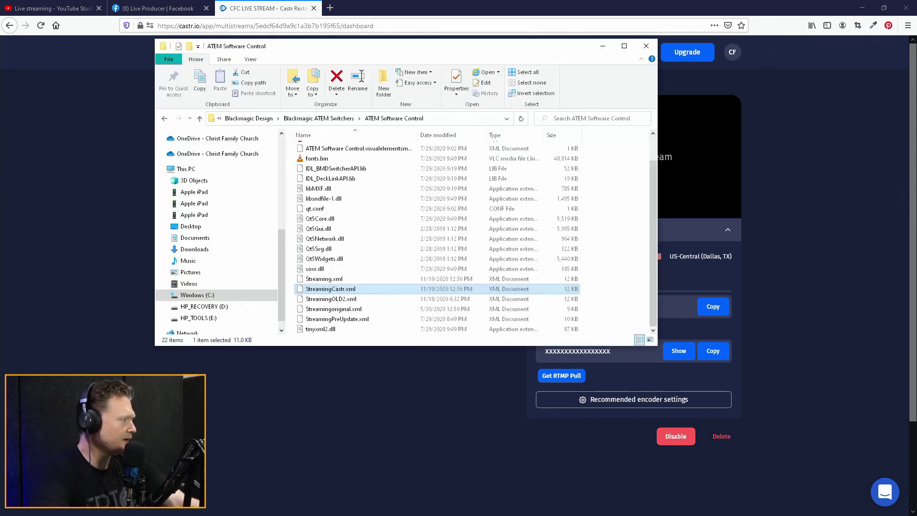
{"action": "key", "text": "alt+Tab"}
{"action": "key", "text": "alt+Tab"}
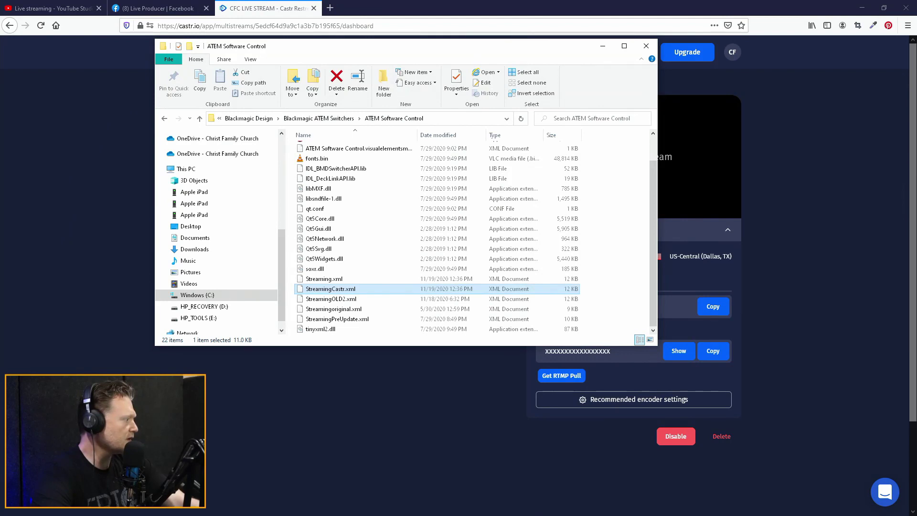
{"action": "key", "text": "Return"}
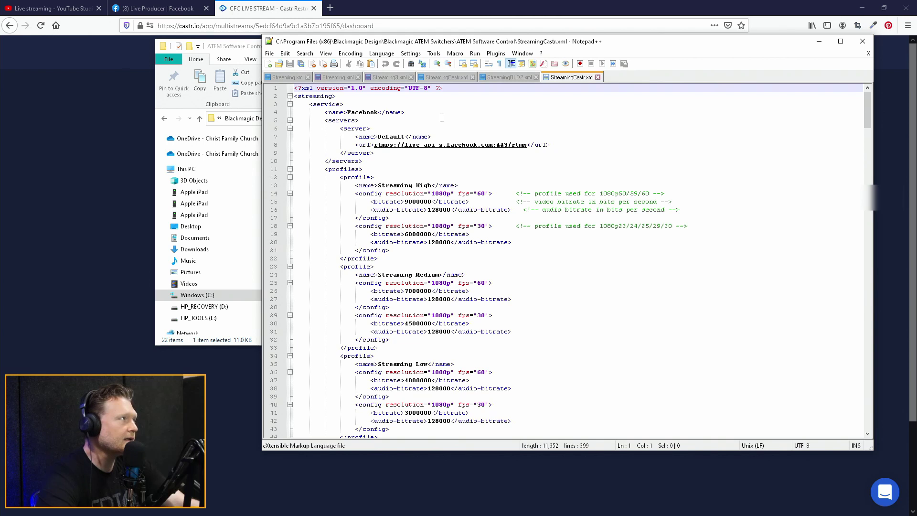
{"action": "left_click", "coordinate": [270, 54]}
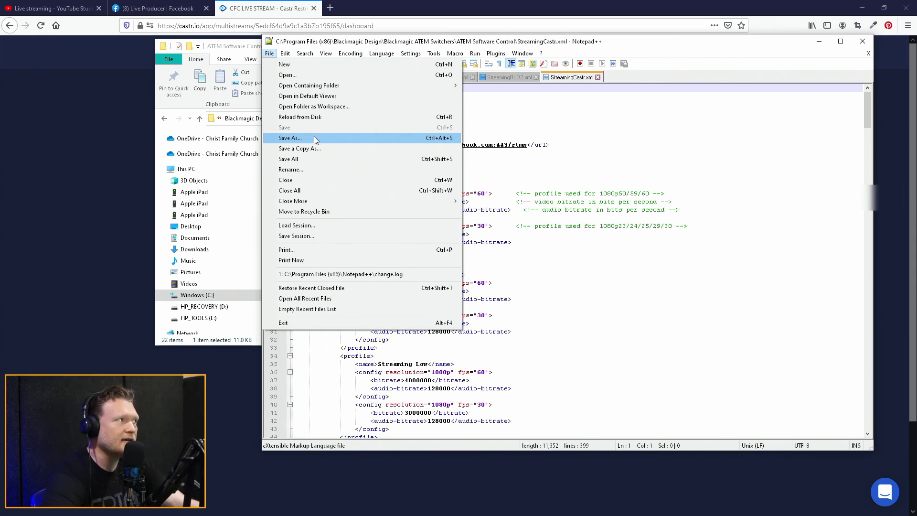
{"action": "left_click", "coordinate": [506, 46]}
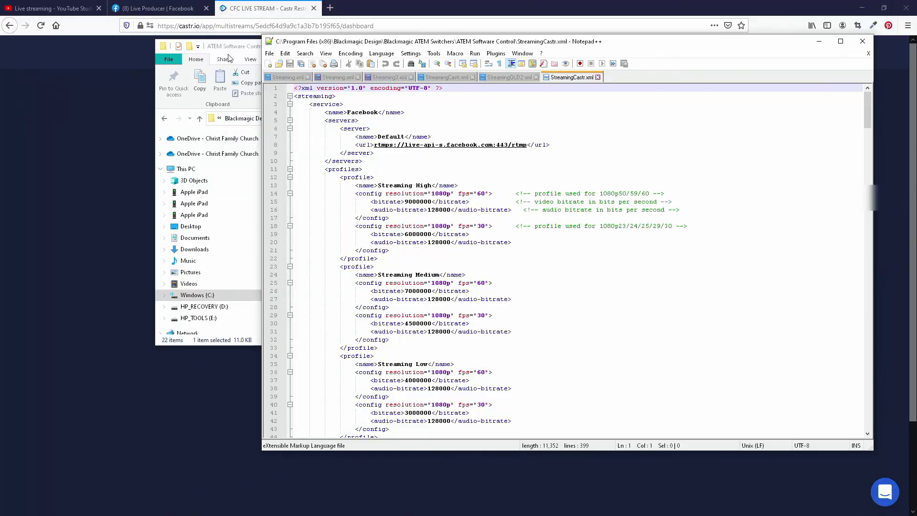
{"action": "left_click", "coordinate": [231, 48]}
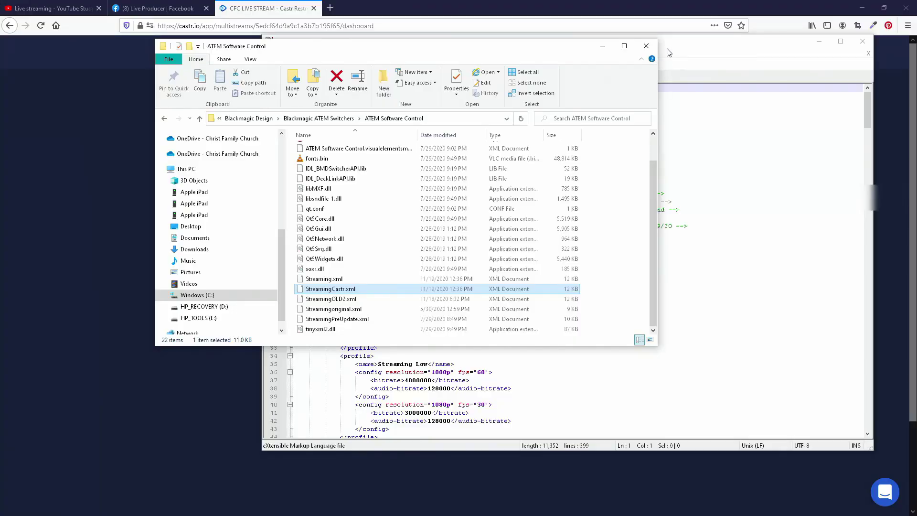
{"action": "left_click", "coordinate": [671, 48]}
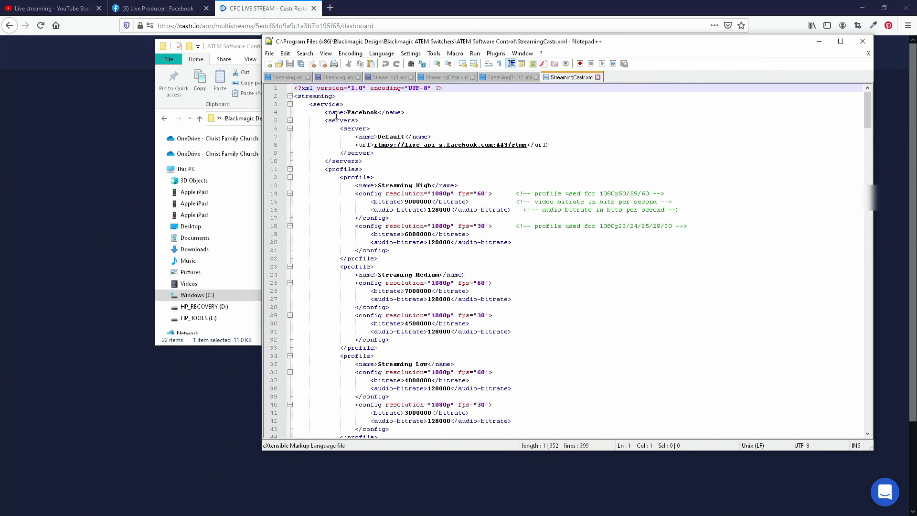
Step: Duplicate the entire Facebook service block onto new lines directly below its closing service tag, leaving a blank line between them
{"action": "left_click", "coordinate": [311, 103]}
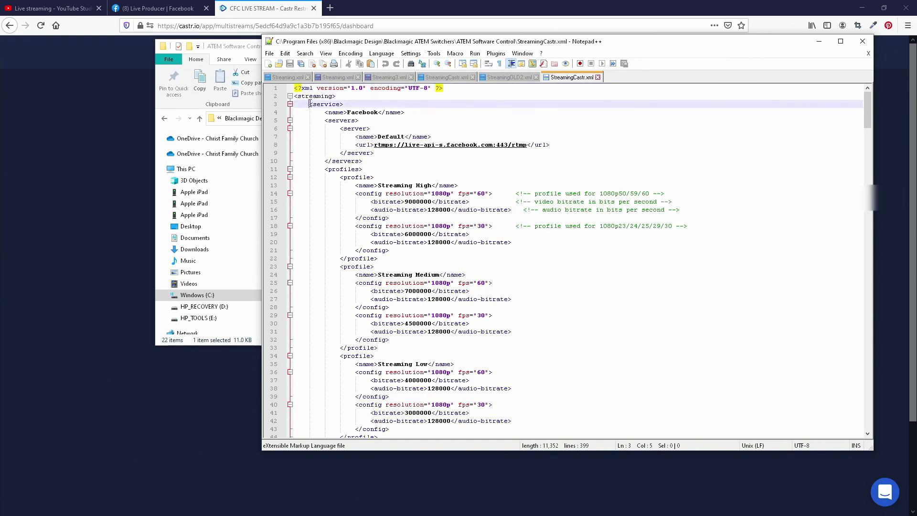
{"action": "left_click_drag", "start_coordinate": [310, 104], "coordinate": [379, 363]}
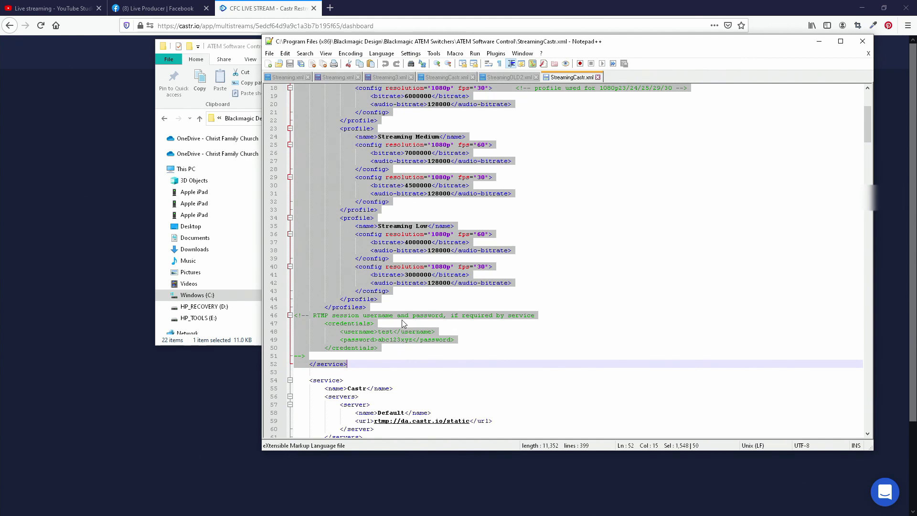
{"action": "scroll", "coordinate": [399, 315], "scroll_direction": "up", "scroll_amount": 6}
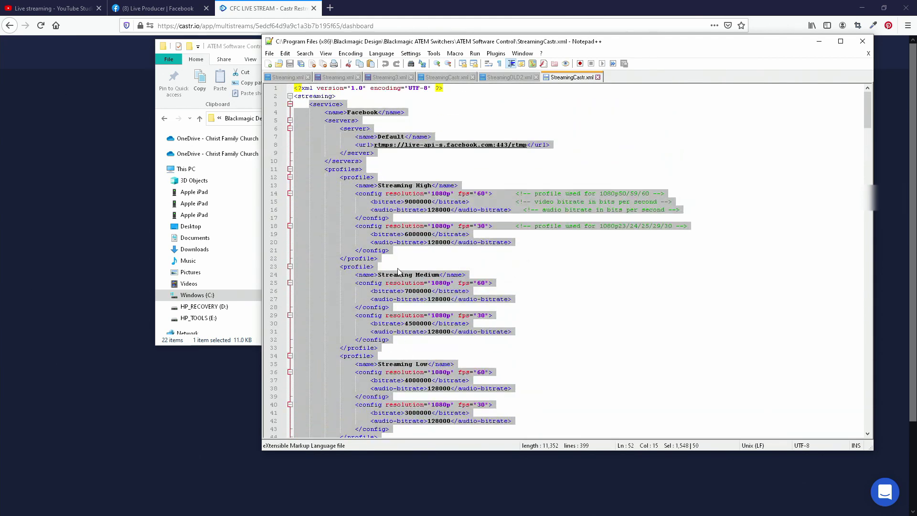
{"action": "scroll", "coordinate": [399, 306], "scroll_direction": "down", "scroll_amount": 8}
{"action": "scroll", "coordinate": [398, 248], "scroll_direction": "up", "scroll_amount": 8}
{"action": "scroll", "coordinate": [411, 260], "scroll_direction": "down", "scroll_amount": 8}
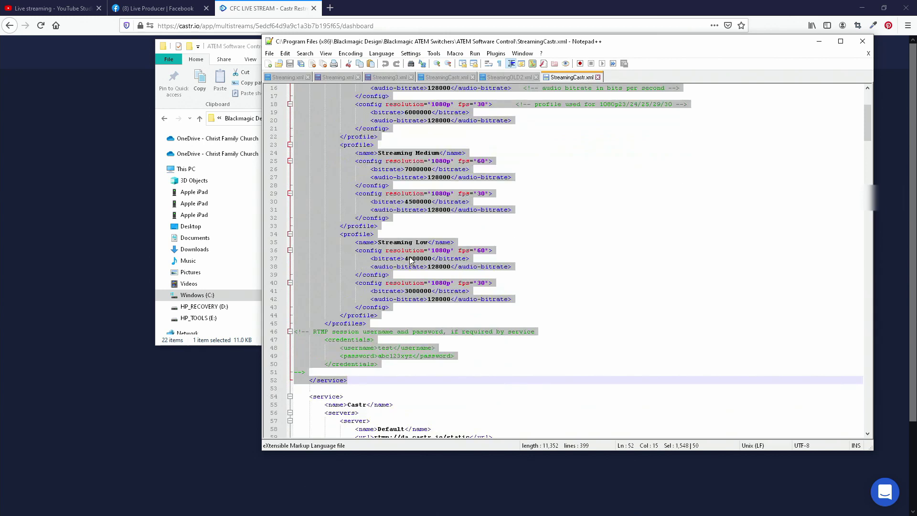
{"action": "scroll", "coordinate": [364, 195], "scroll_direction": "down", "scroll_amount": 2}
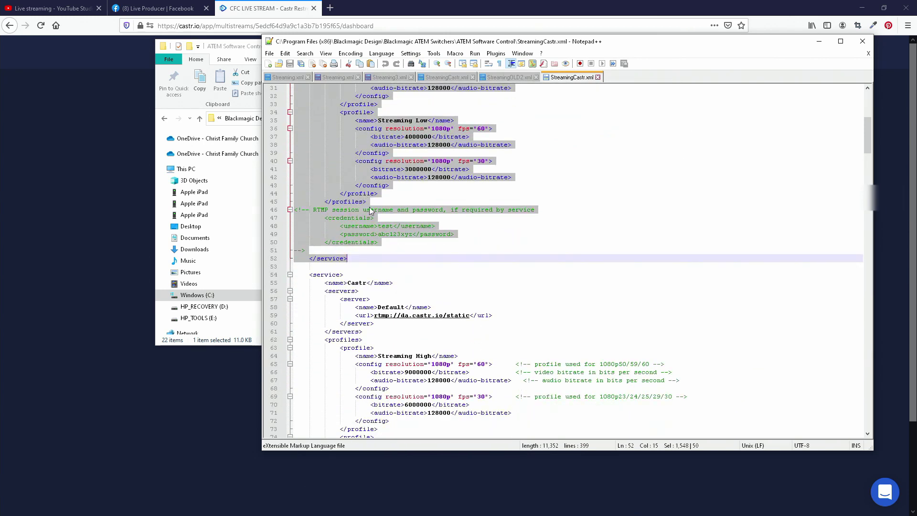
{"action": "left_click", "coordinate": [338, 267]}
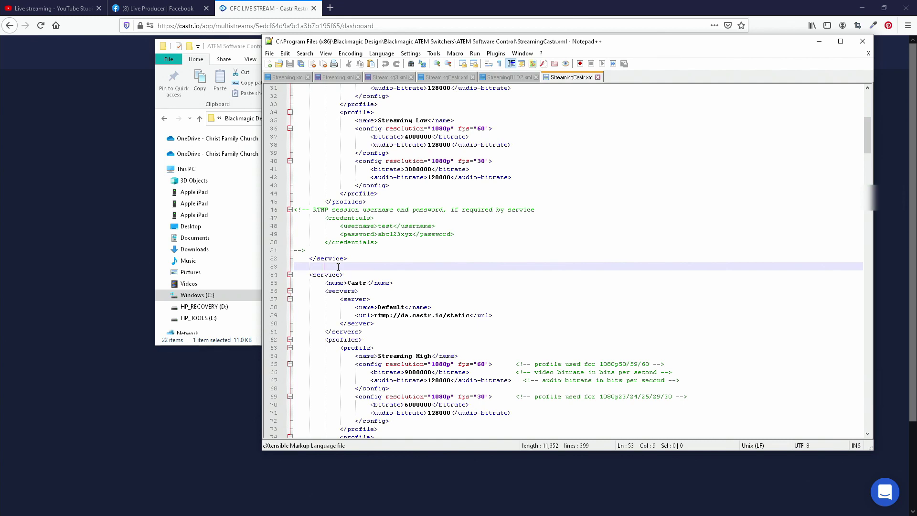
{"action": "left_click", "coordinate": [352, 255]}
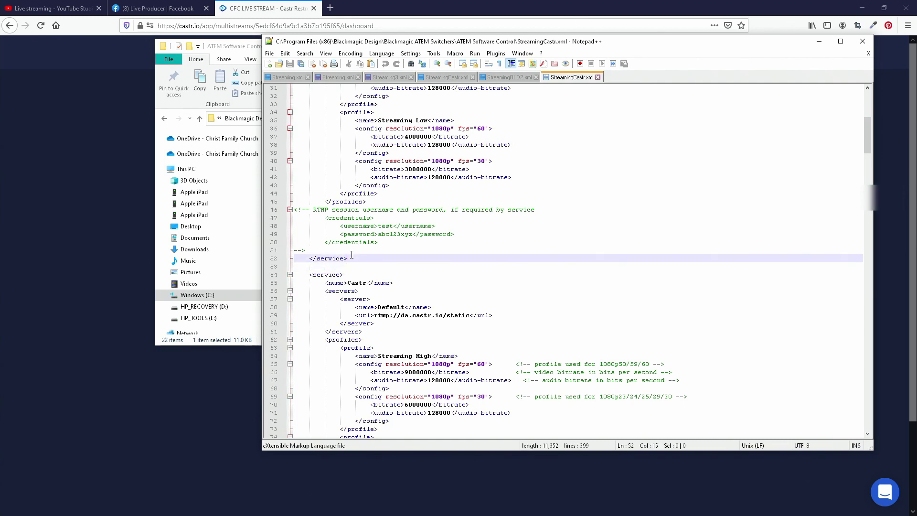
{"action": "key", "text": "Return"}
{"action": "key", "text": "Return"}
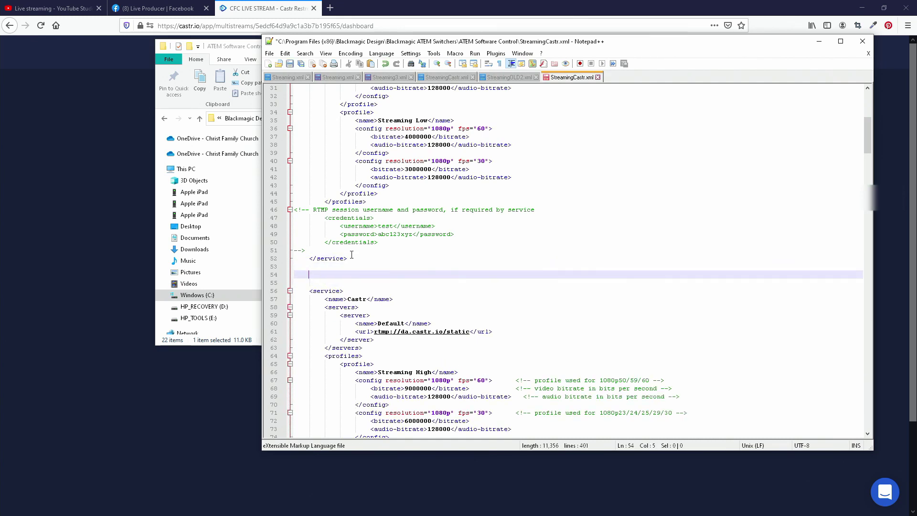
{"action": "key", "text": "ctrl+v"}
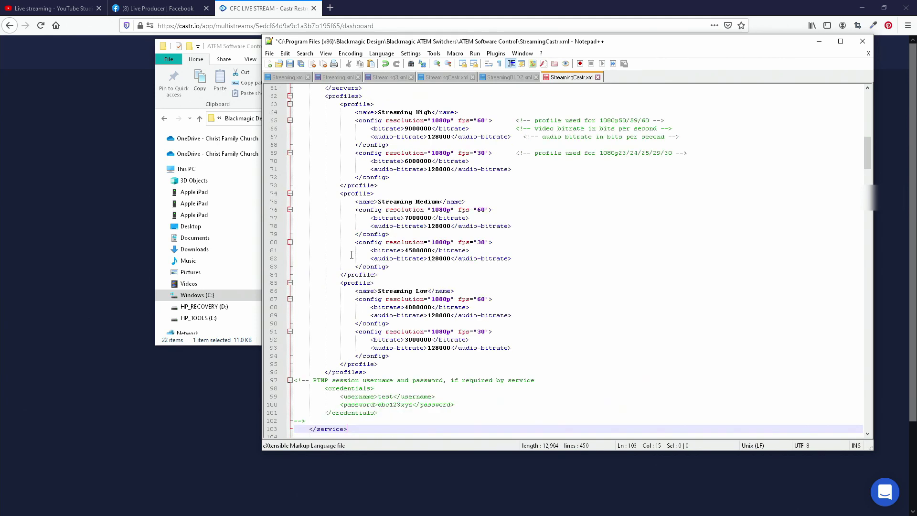
Step: Rename the service in the duplicated Facebook block to CASTR
{"action": "scroll", "coordinate": [346, 260], "scroll_direction": "up", "scroll_amount": 10}
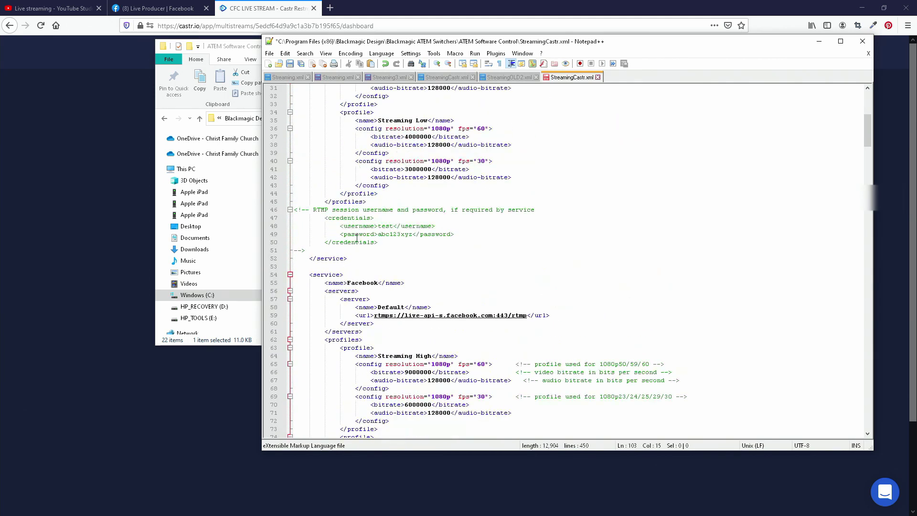
{"action": "scroll", "coordinate": [331, 264], "scroll_direction": "up", "scroll_amount": 10}
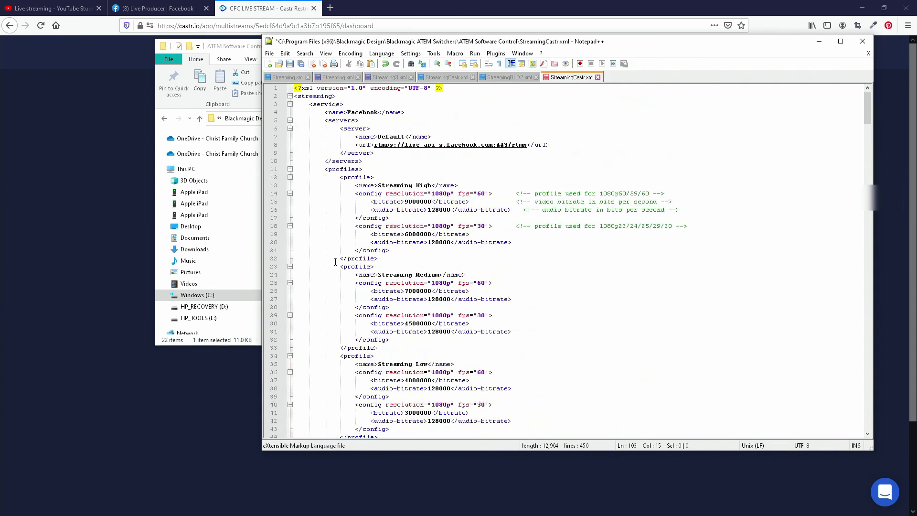
{"action": "scroll", "coordinate": [367, 229], "scroll_direction": "down", "scroll_amount": 11}
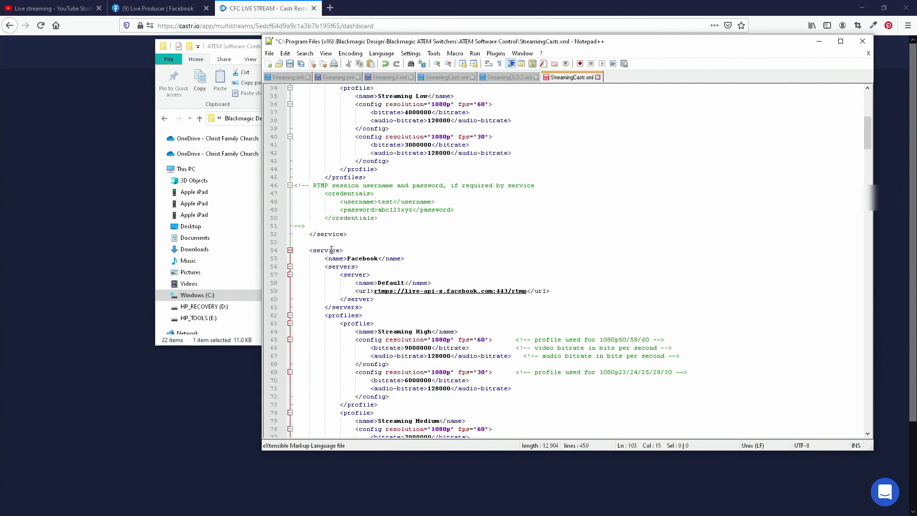
{"action": "scroll", "coordinate": [334, 258], "scroll_direction": "down", "scroll_amount": 15}
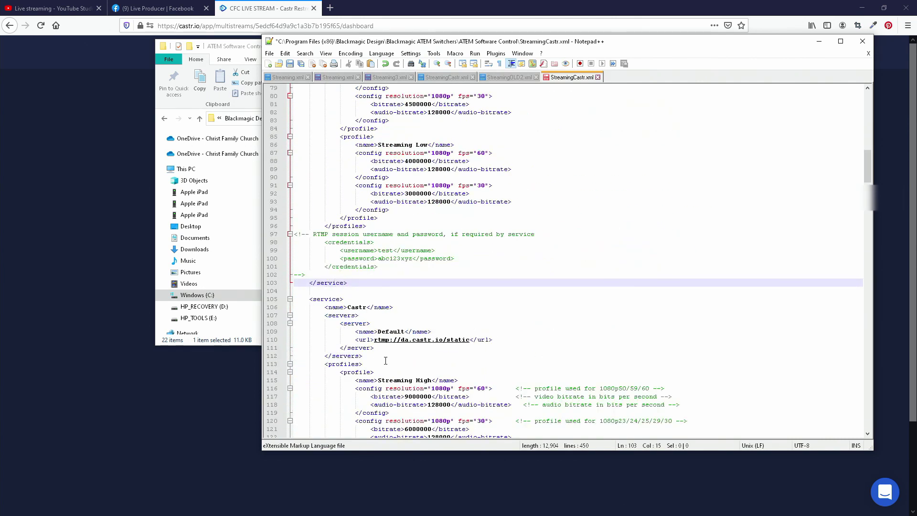
{"action": "scroll", "coordinate": [366, 304], "scroll_direction": "up", "scroll_amount": 15}
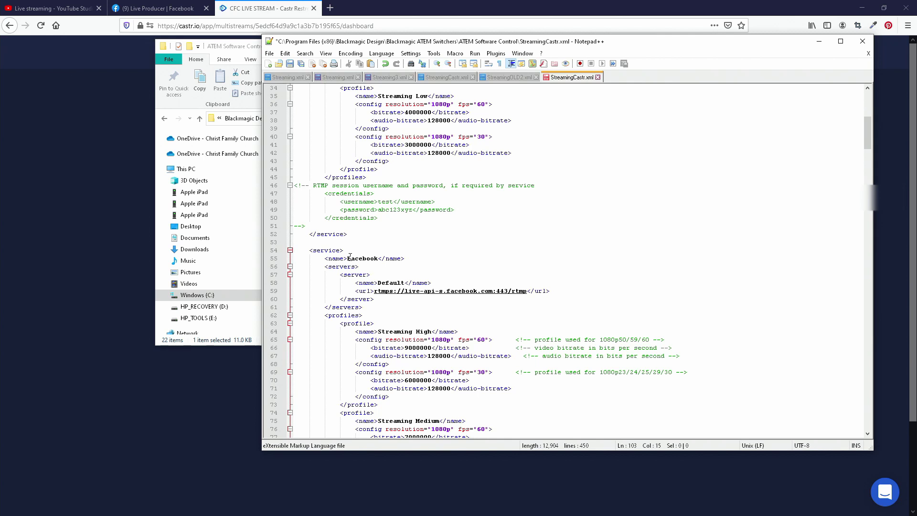
{"action": "left_click", "coordinate": [349, 259]}
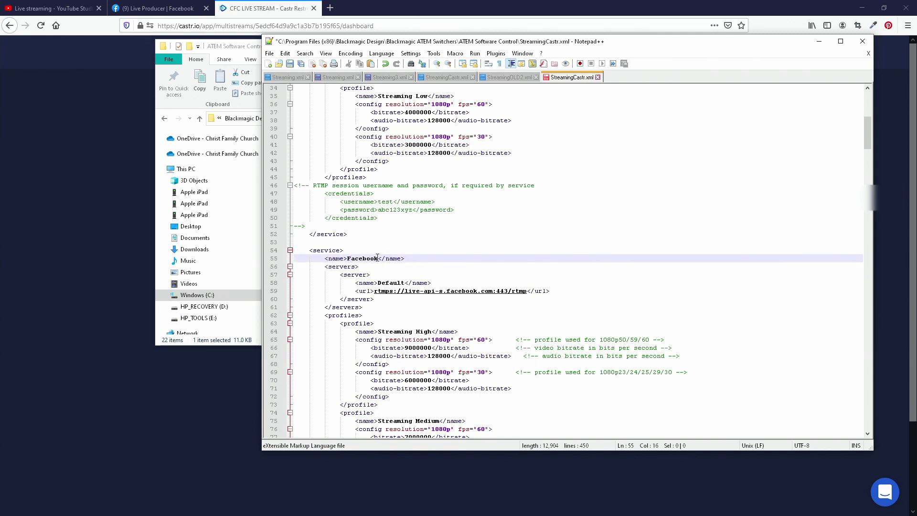
{"action": "key", "text": "BackSpace"}
{"action": "key", "text": "BackSpace"}
{"action": "key", "text": "BackSpace"}
{"action": "key", "text": "BackSpace"}
{"action": "key", "text": "BackSpace"}
{"action": "key", "text": "BackSpace"}
{"action": "key", "text": "BackSpace"}
{"action": "key", "text": "BackSpace"}
{"action": "type", "text": "CASTR"}
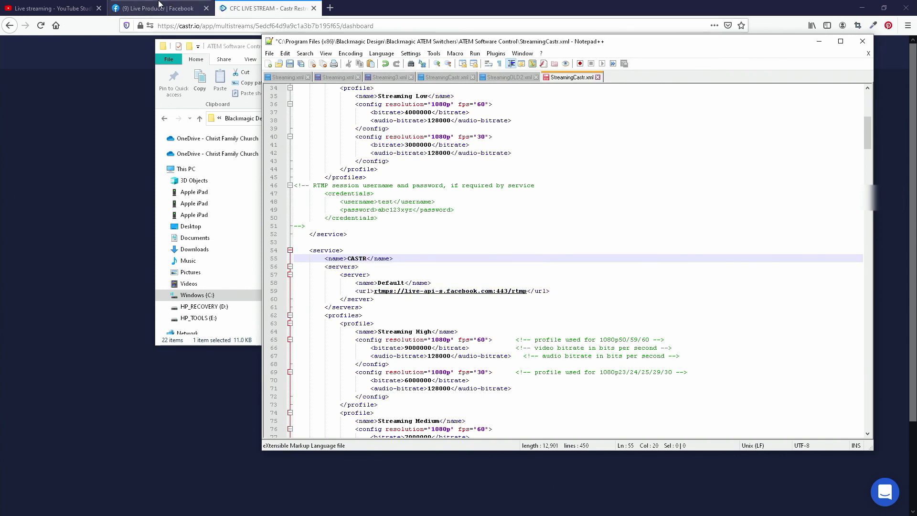
Step: Copy the RTMP server URL from Castr and replace the CASTR service's Facebook URL in StreamingCastr.xml with rtmp://da.castr.io/static
{"action": "left_click", "coordinate": [117, 50]}
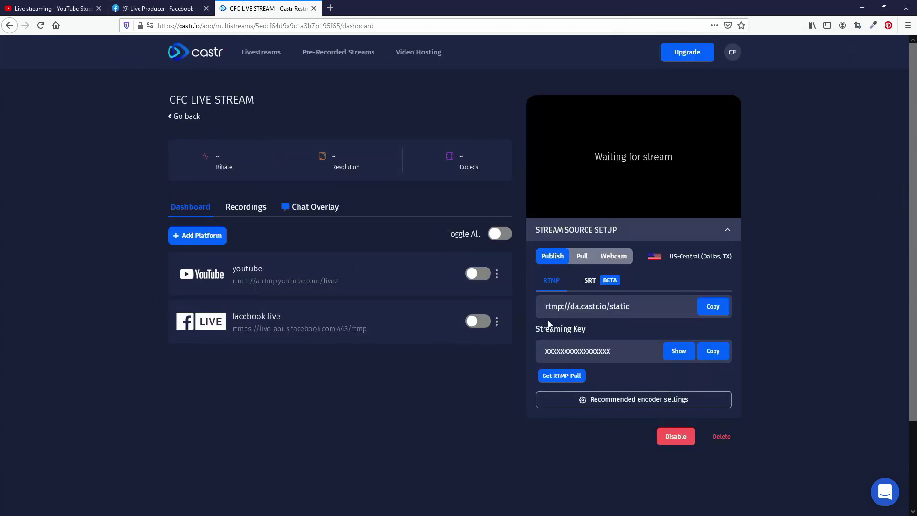
{"action": "left_click", "coordinate": [713, 308]}
{"action": "key", "text": "alt+Tab"}
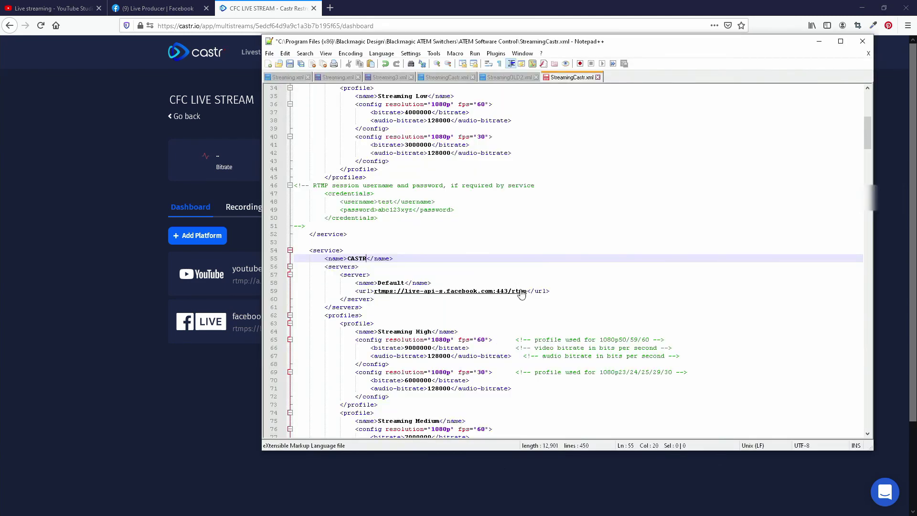
{"action": "left_click_drag", "start_coordinate": [374, 295], "coordinate": [527, 294]}
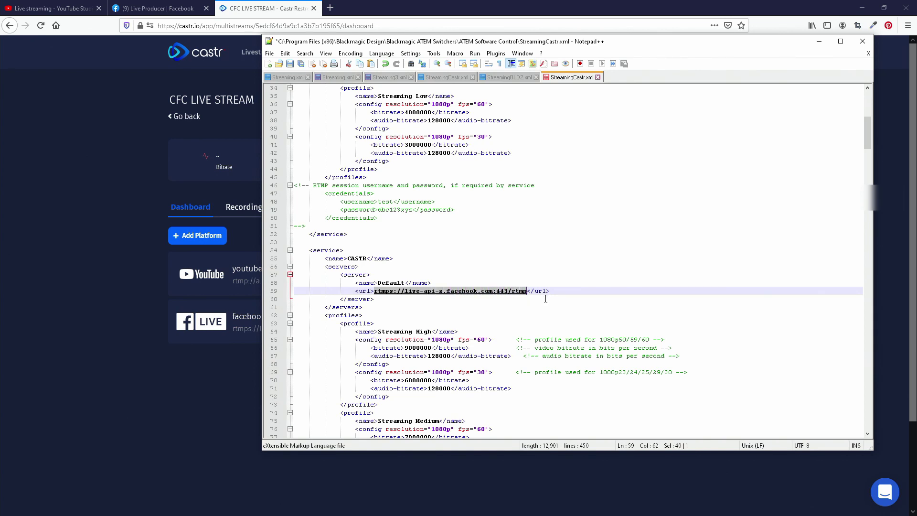
{"action": "key", "text": "ctrl+v"}
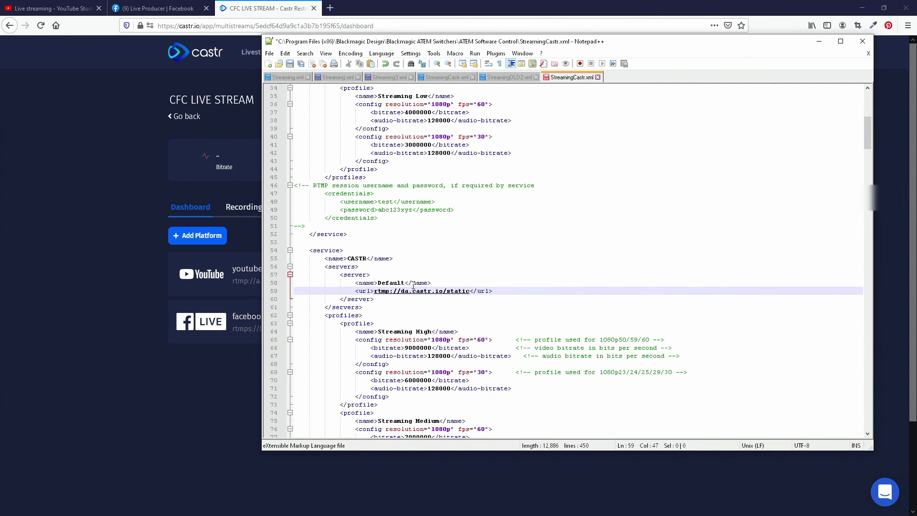
{"action": "left_click", "coordinate": [269, 53]}
{"action": "left_click", "coordinate": [307, 138]}
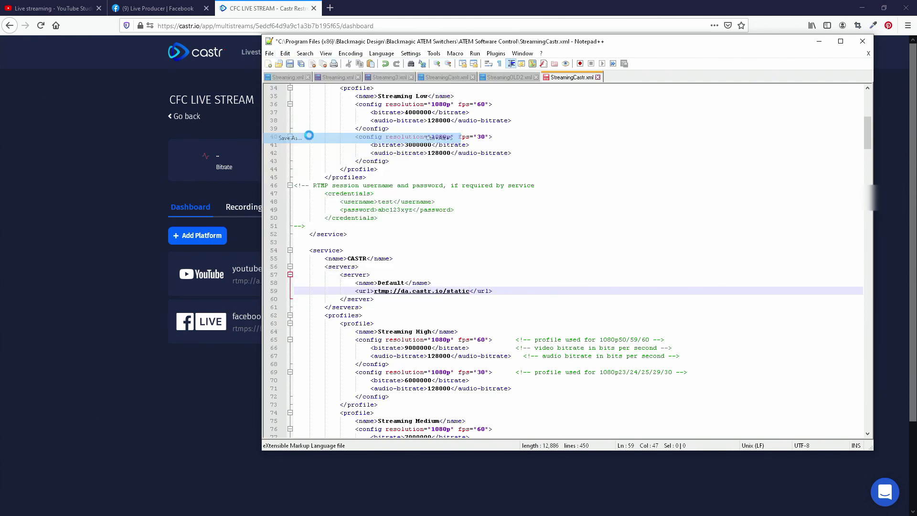
{"action": "scroll", "coordinate": [394, 199], "scroll_direction": "down", "scroll_amount": 5}
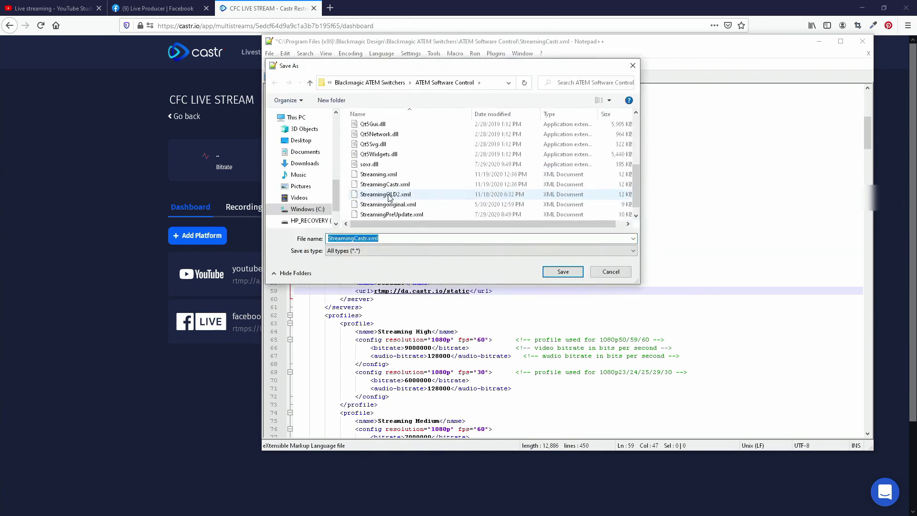
{"action": "left_click", "coordinate": [366, 238]}
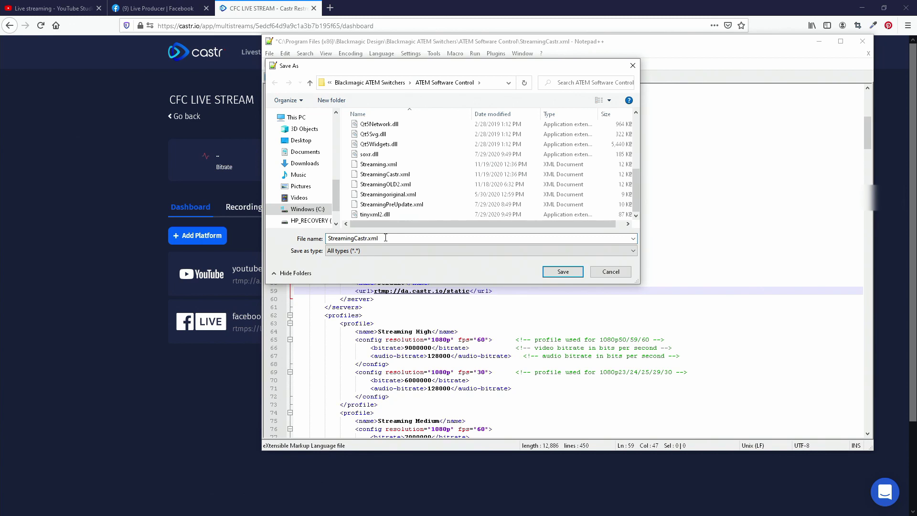
{"action": "left_click", "coordinate": [610, 271]}
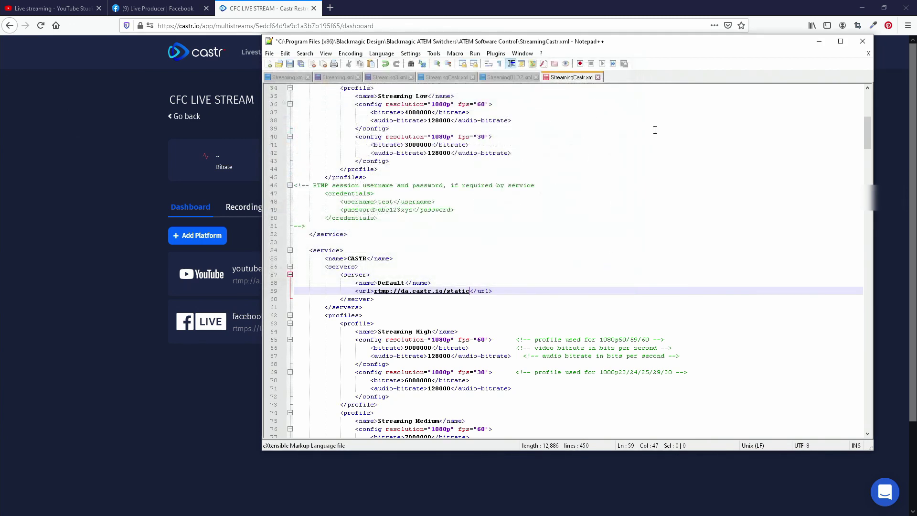
Step: Close Notepad++ and, in ATEM Software Control, choose Castr as the live stream platform
{"action": "left_click", "coordinate": [862, 42]}
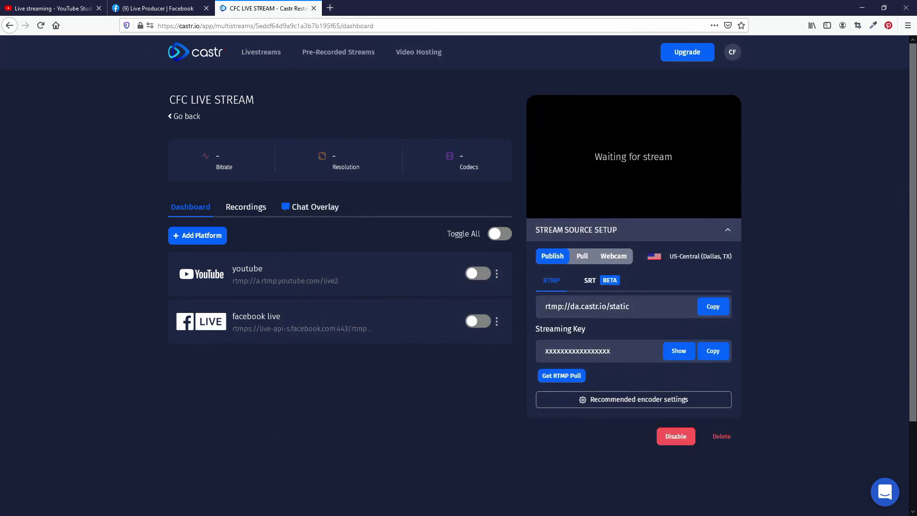
{"action": "key", "text": "alt+Tab"}
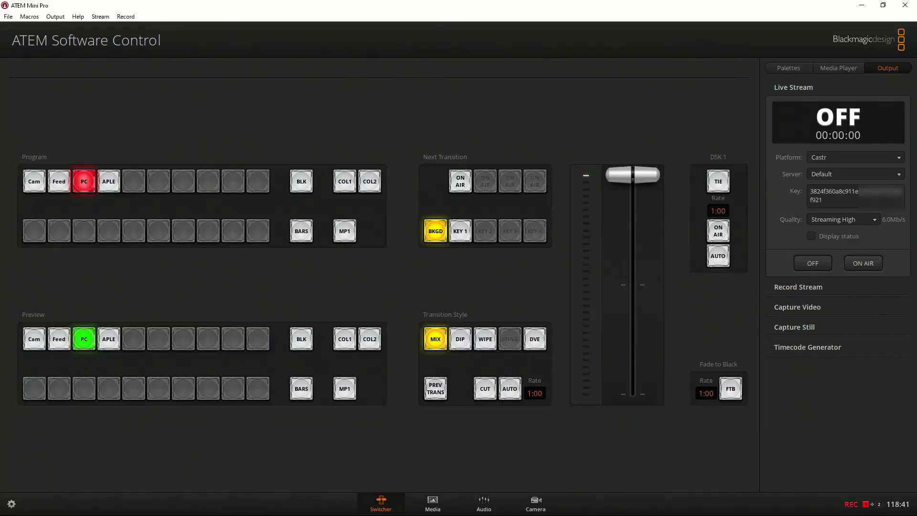
{"action": "left_click", "coordinate": [833, 157]}
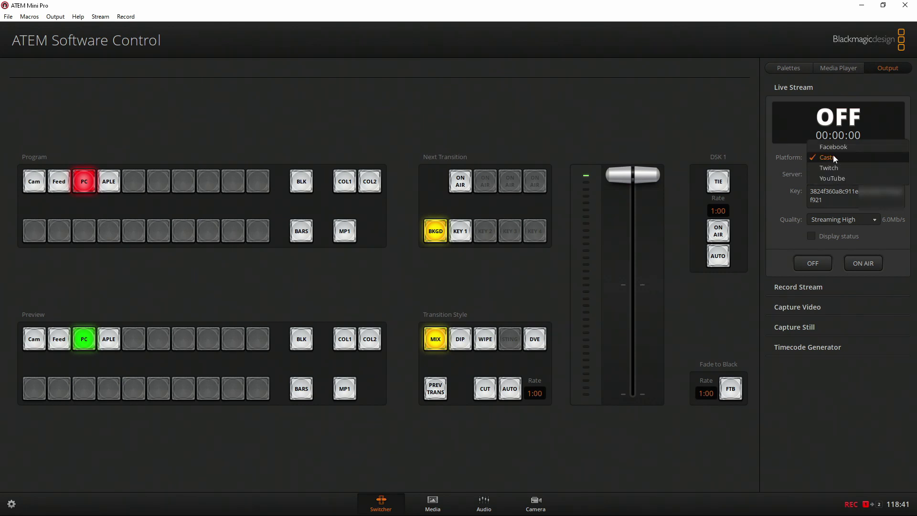
{"action": "left_click", "coordinate": [833, 156]}
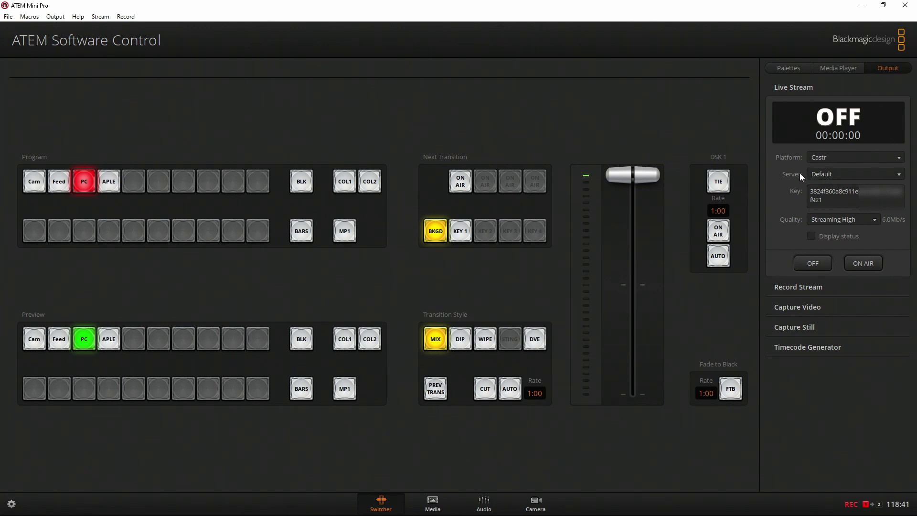
{"action": "left_click", "coordinate": [820, 157]}
{"action": "left_click", "coordinate": [830, 157]}
Step: Copy the multistream's streaming key from Castr in the browser and return to ATEM Software Control in a maximised window
{"action": "double_click", "coordinate": [803, 6]}
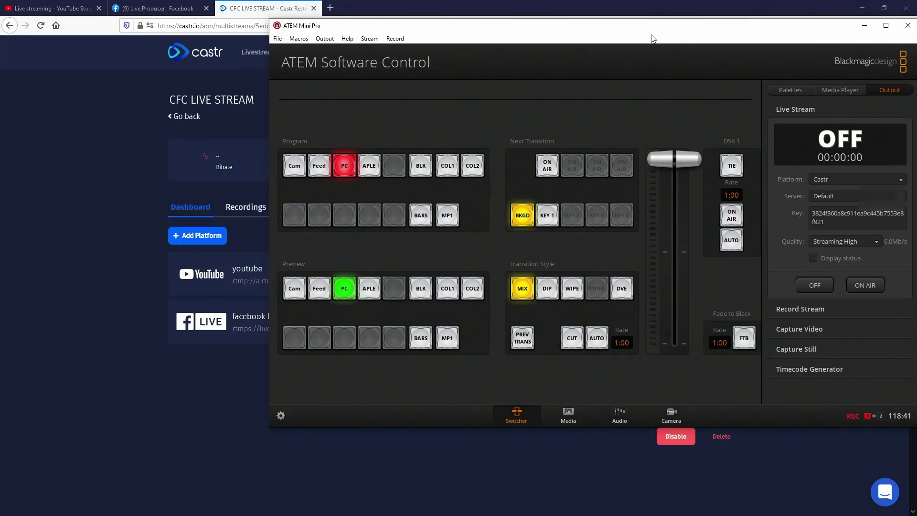
{"action": "left_click", "coordinate": [263, 12]}
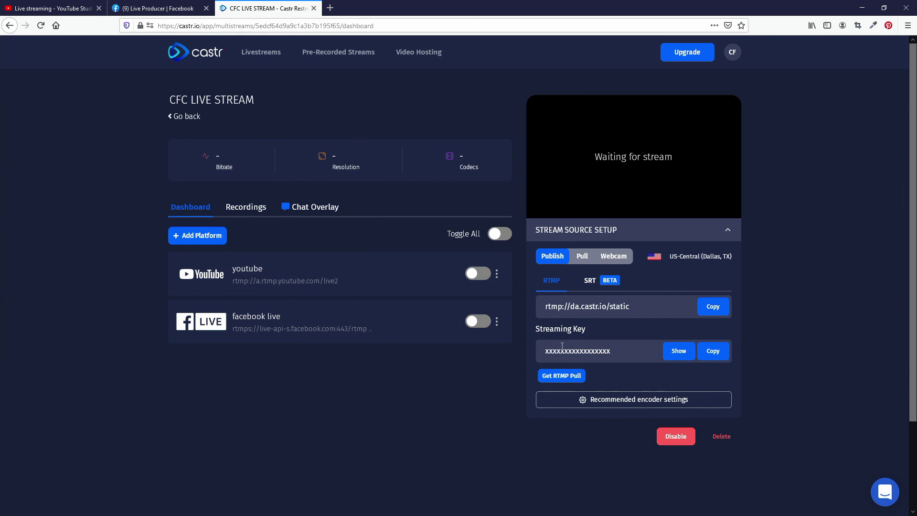
{"action": "left_click", "coordinate": [712, 351]}
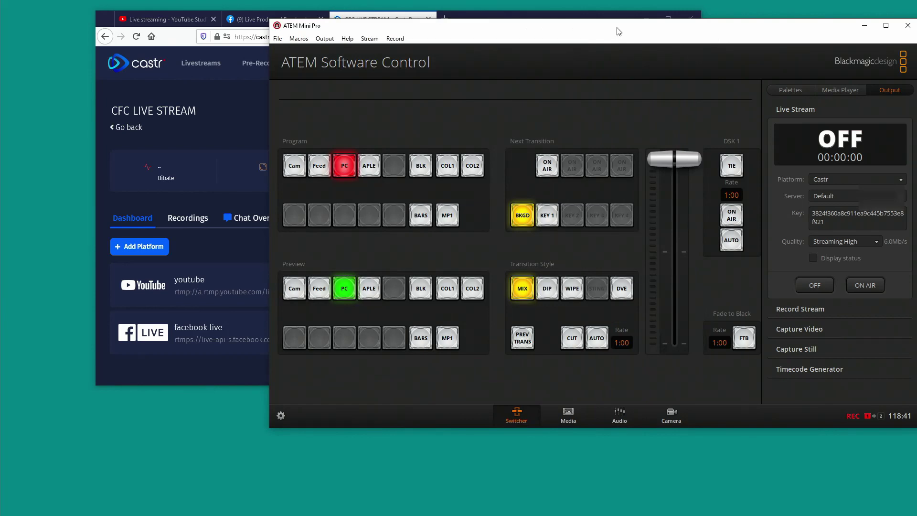
{"action": "double_click", "coordinate": [616, 29]}
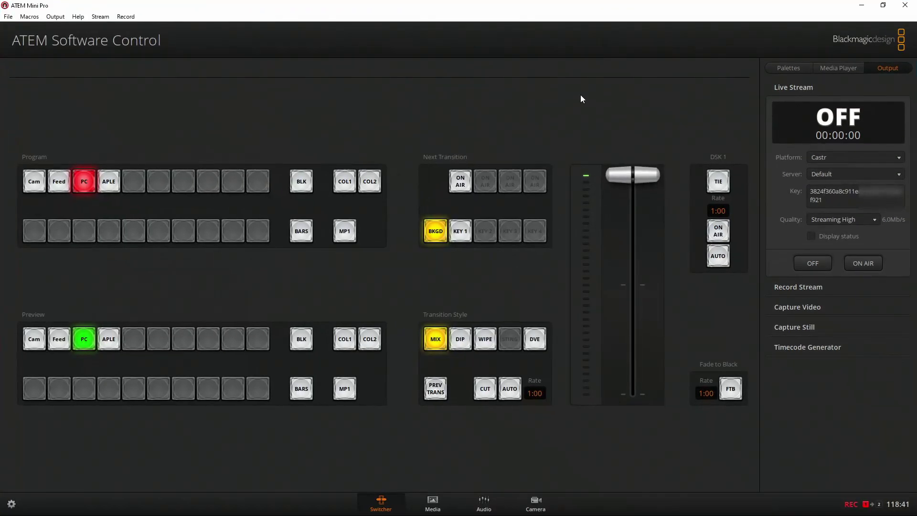
Step: Select the entire existing key in the live stream settings and choose Castr as the platform again
{"action": "left_click", "coordinate": [848, 186]}
{"action": "key", "text": "ctrl+a"}
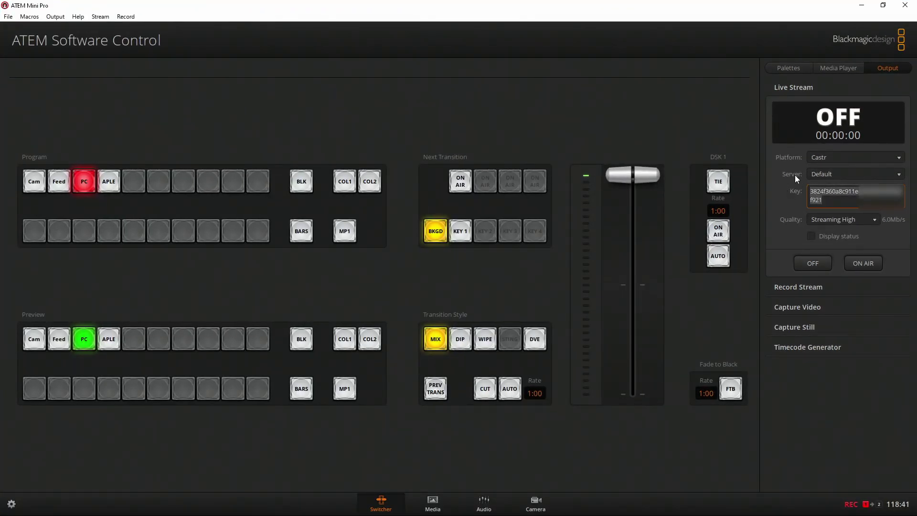
{"action": "left_click", "coordinate": [830, 157]}
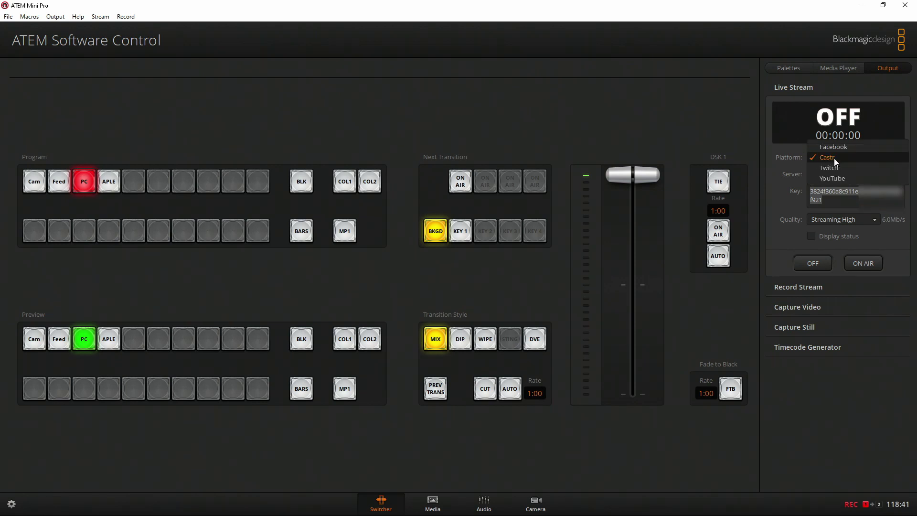
{"action": "left_click", "coordinate": [831, 158]}
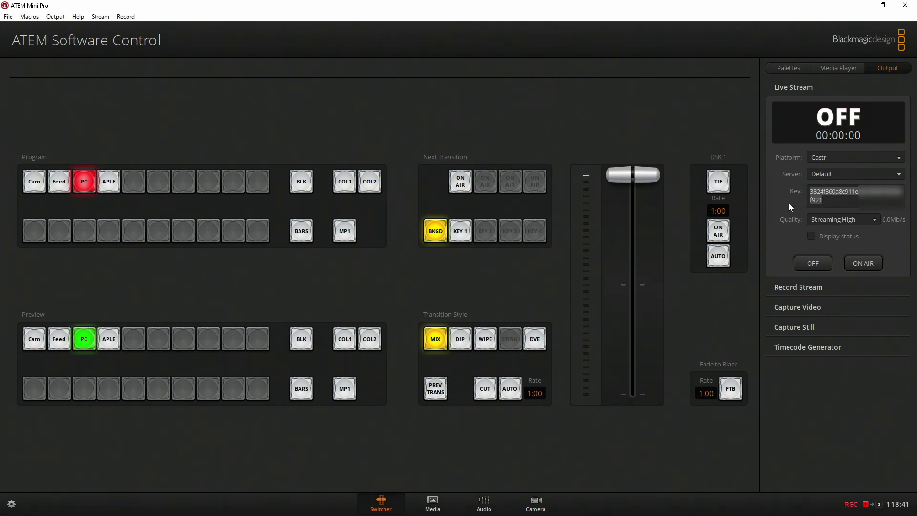
Step: Put the live stream on air in ATEM Software Control and check the incoming feed on Castr's multistream dashboard in the browser
{"action": "left_click", "coordinate": [860, 264]}
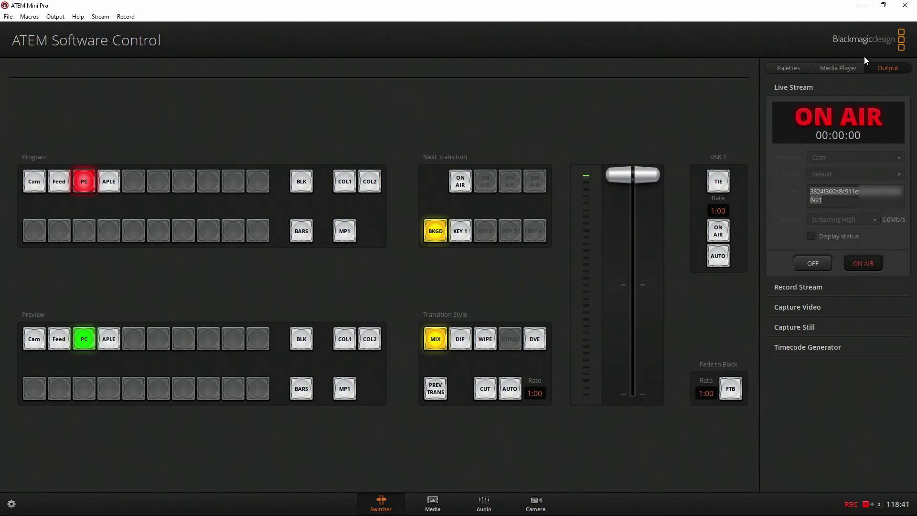
{"action": "left_click", "coordinate": [862, 9]}
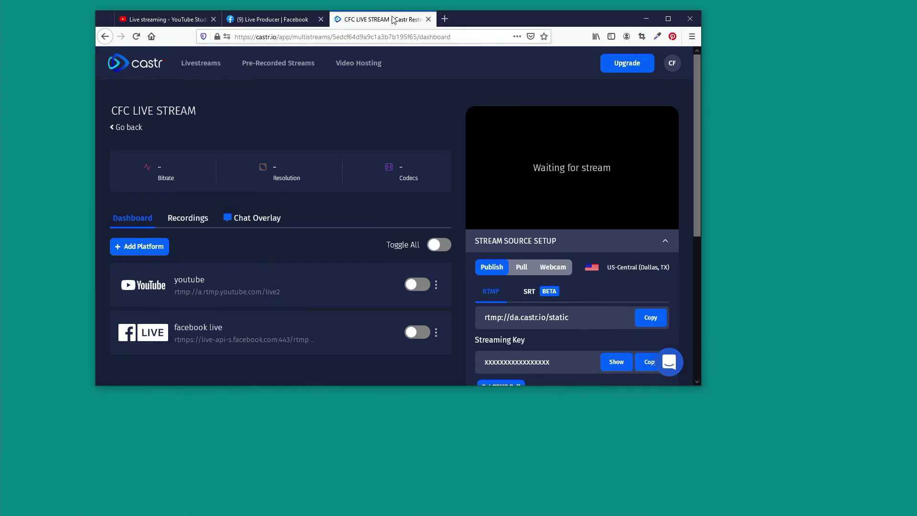
{"action": "double_click", "coordinate": [455, 15]}
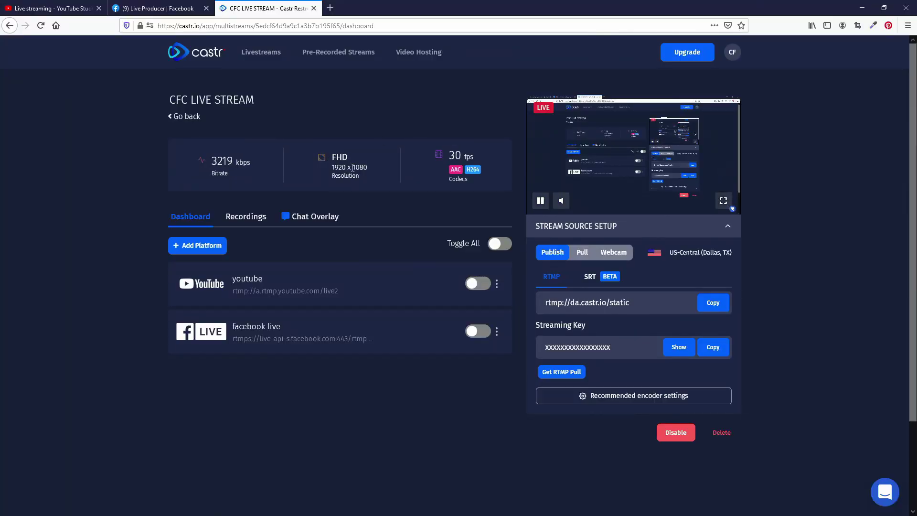
{"action": "double_click", "coordinate": [400, 14]}
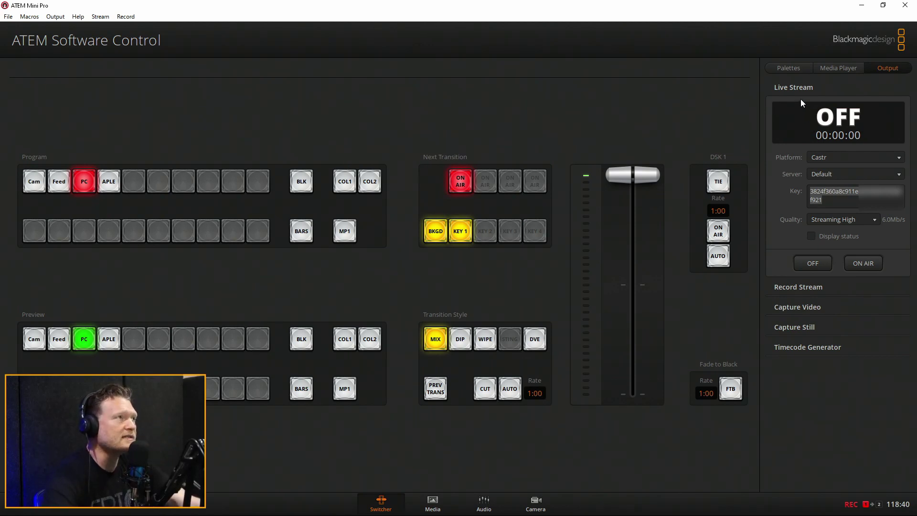
Step: Switch from ATEM Software Control to Castr in a maximised browser and start adding a Facebook Live platform set up with server and key
{"action": "double_click", "coordinate": [811, 8]}
{"action": "left_click", "coordinate": [550, 29]}
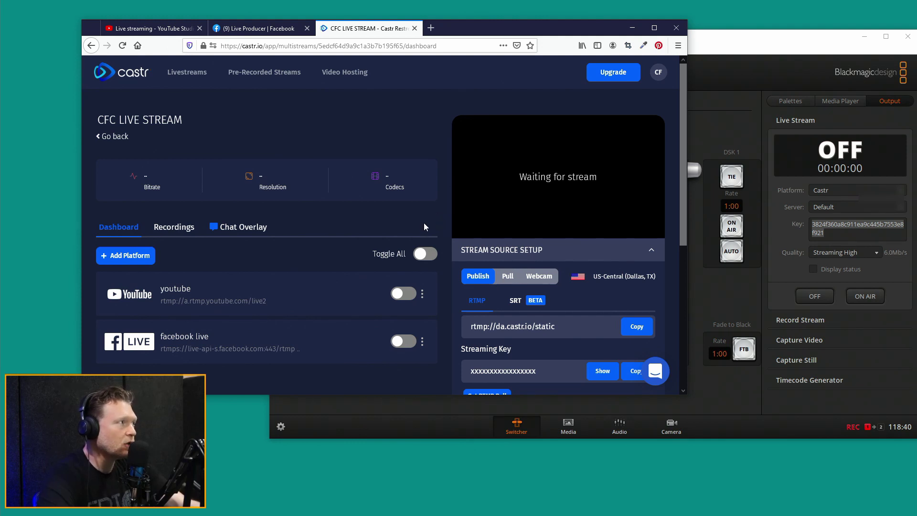
{"action": "scroll", "coordinate": [408, 252], "scroll_direction": "down", "scroll_amount": 2}
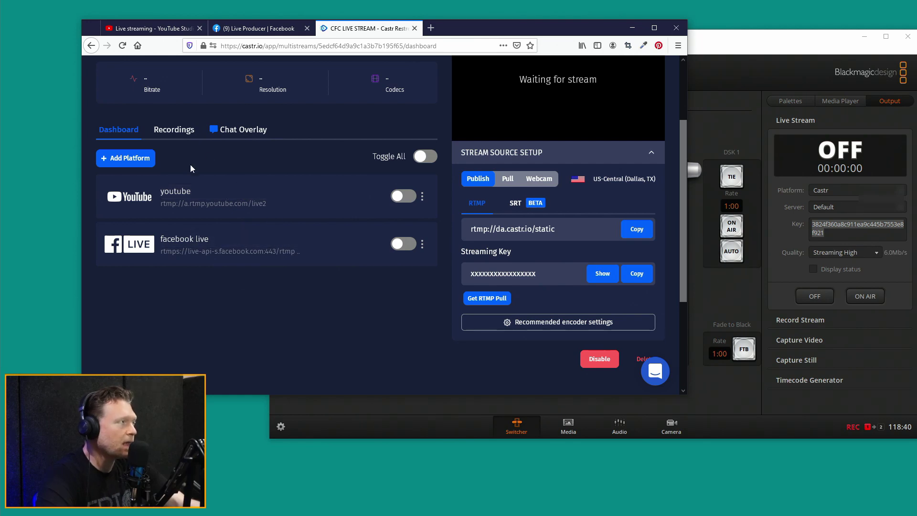
{"action": "double_click", "coordinate": [451, 30]}
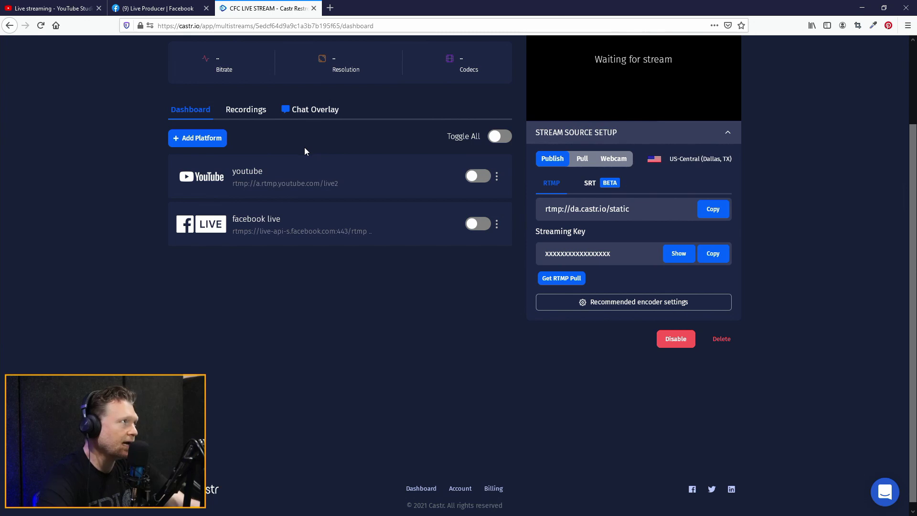
{"action": "left_click", "coordinate": [200, 138]}
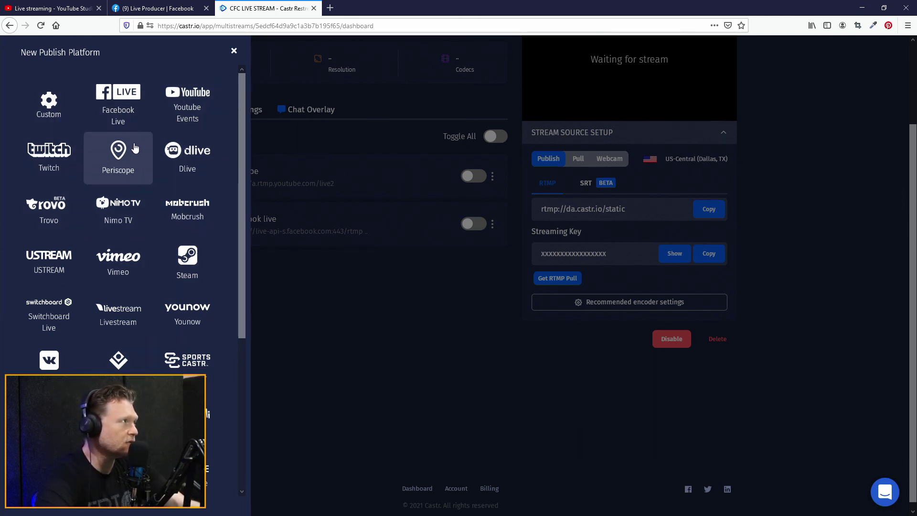
{"action": "left_click", "coordinate": [129, 108]}
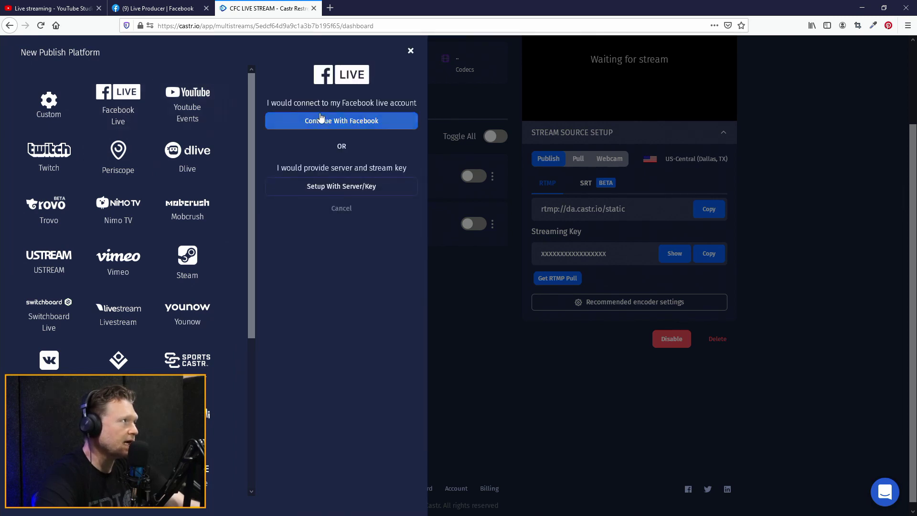
{"action": "left_click", "coordinate": [336, 189]}
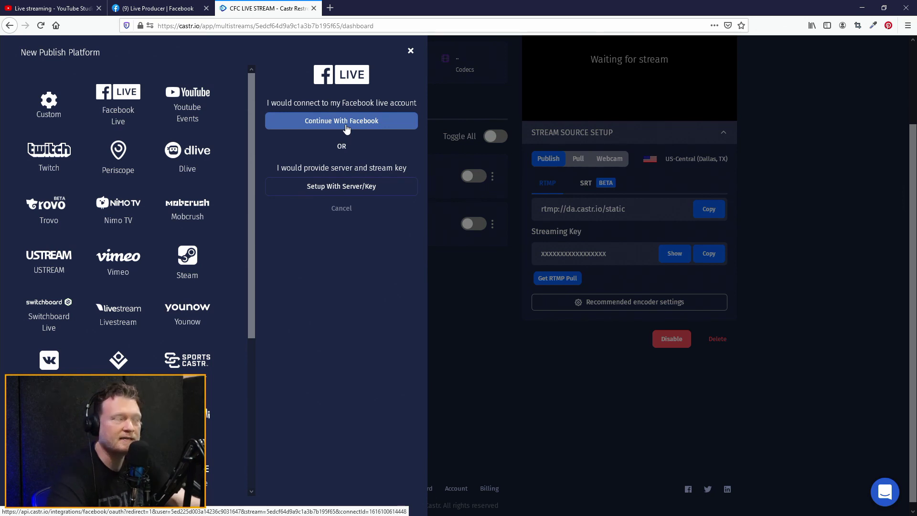
{"action": "left_click", "coordinate": [341, 187]}
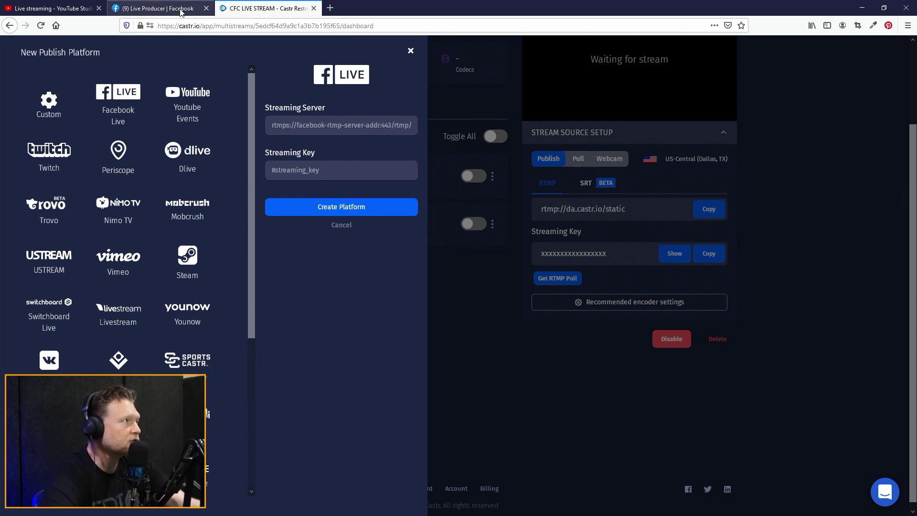
Step: Start a live video from the Facebook page and copy its server URL, rtmps://live-api-s.facebook.com:443/rtmp/, into the new Castr platform's streaming server
{"action": "left_click", "coordinate": [165, 8]}
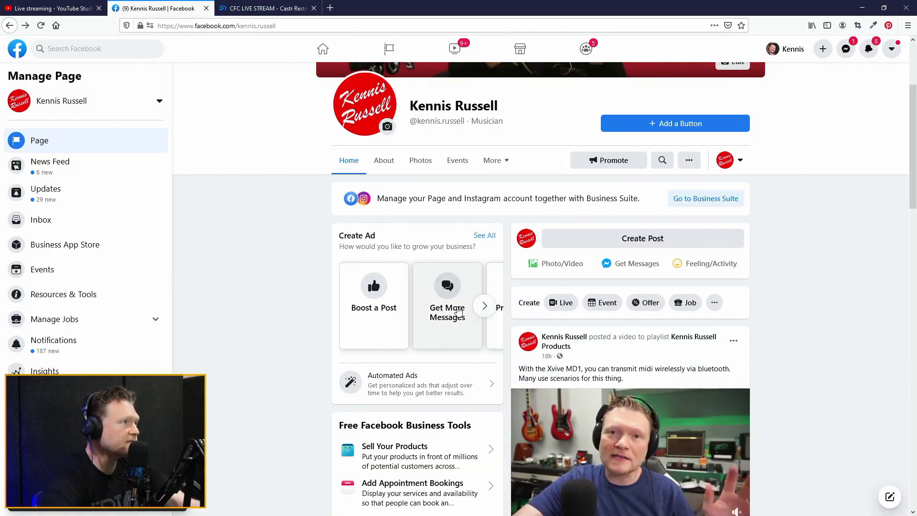
{"action": "left_click", "coordinate": [564, 305]}
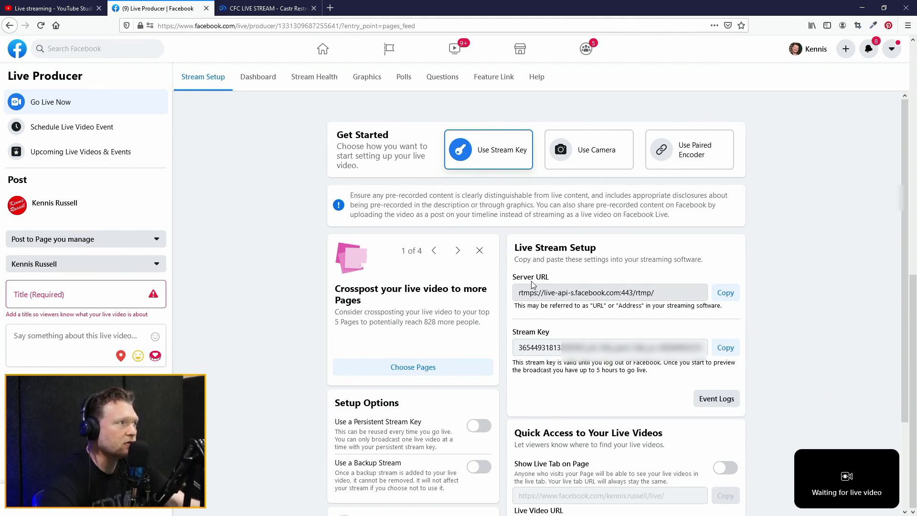
{"action": "left_click", "coordinate": [724, 292]}
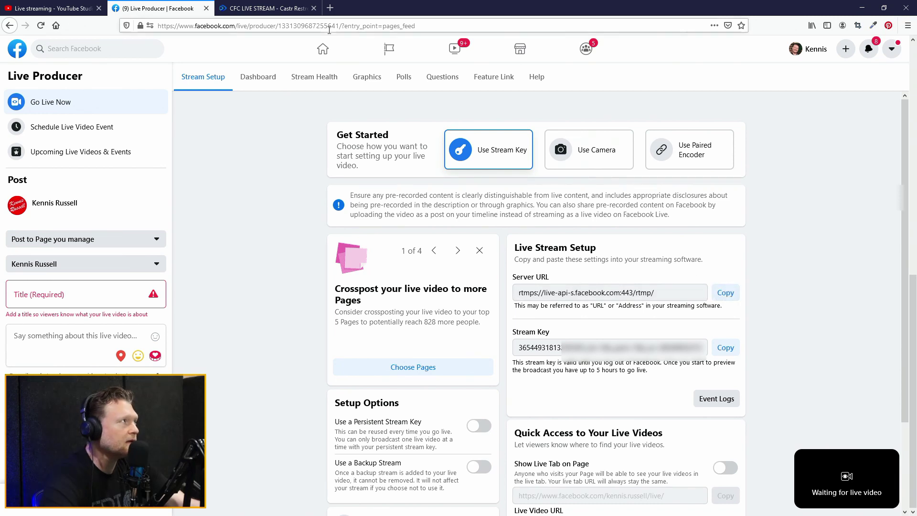
{"action": "left_click", "coordinate": [269, 9]}
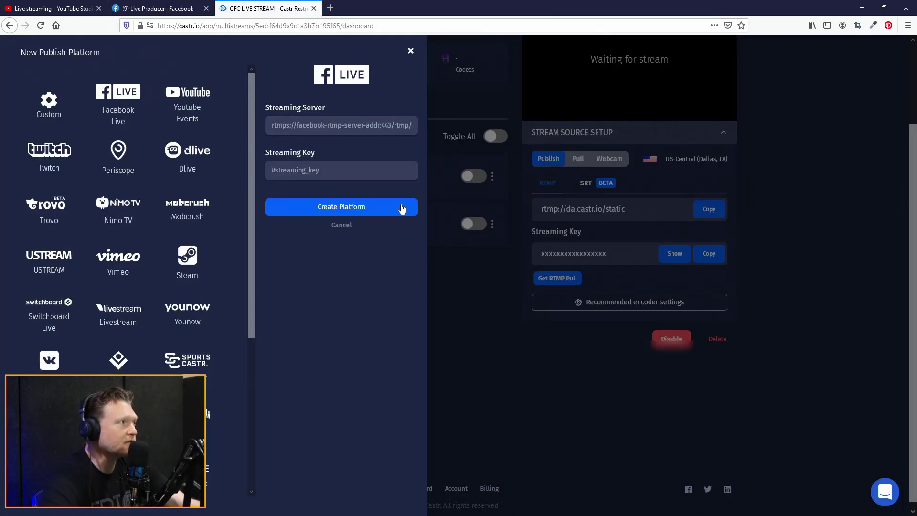
{"action": "right_click", "coordinate": [318, 126]}
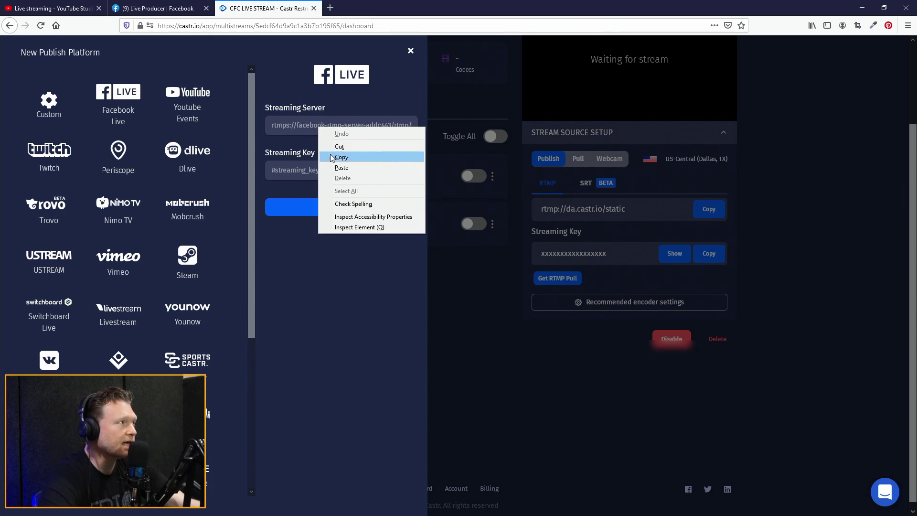
{"action": "left_click", "coordinate": [346, 167]}
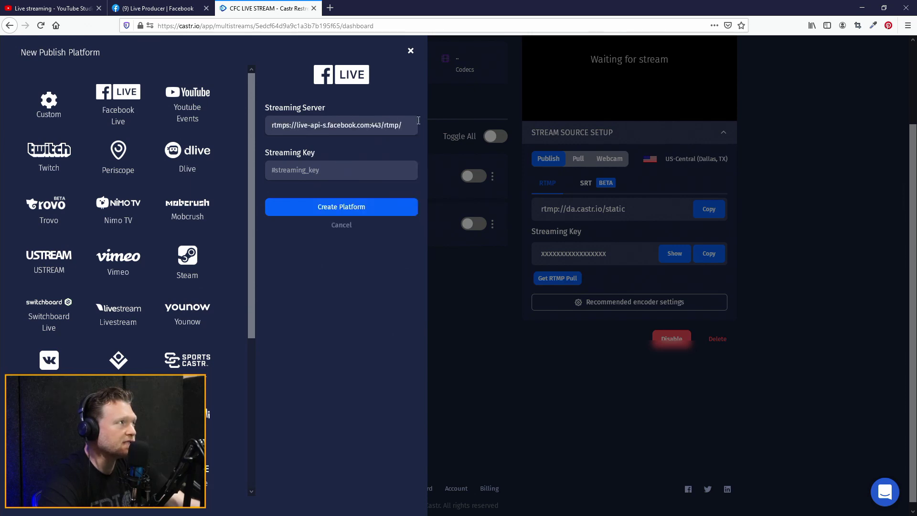
Step: Copy the stream key from Facebook Live Producer into the streaming key in Castr and create the Facebook Live platform
{"action": "left_click", "coordinate": [167, 9]}
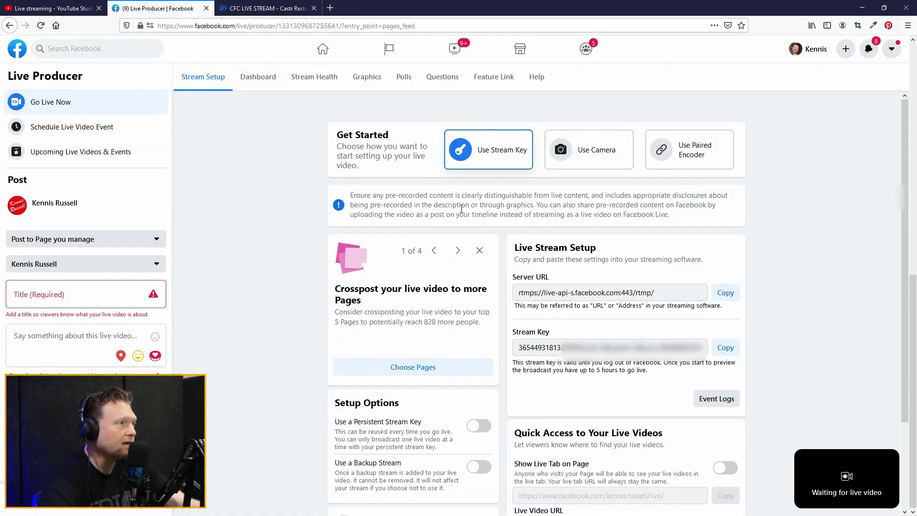
{"action": "left_click", "coordinate": [725, 347]}
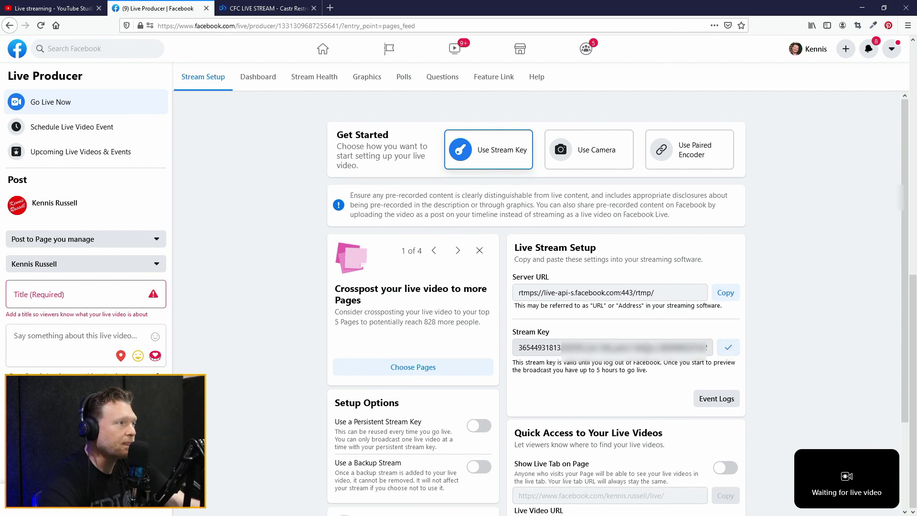
{"action": "left_click", "coordinate": [279, 13]}
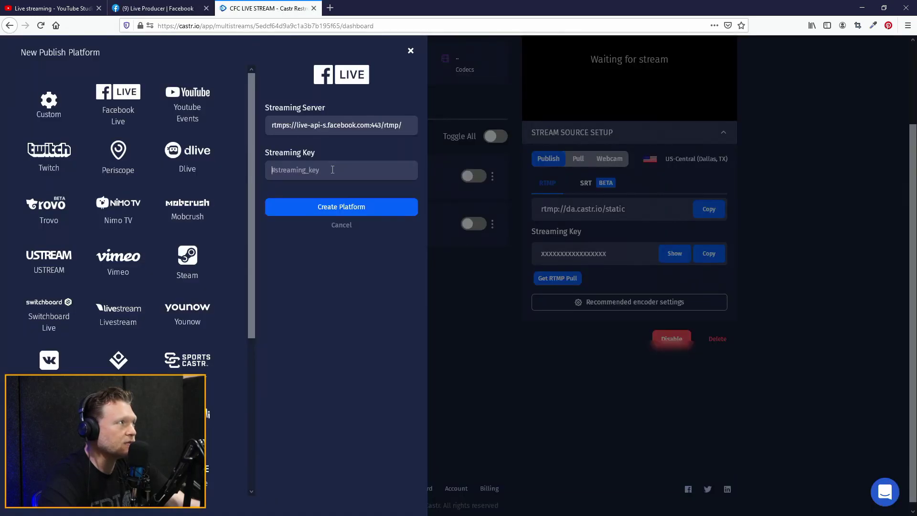
{"action": "right_click", "coordinate": [332, 170]}
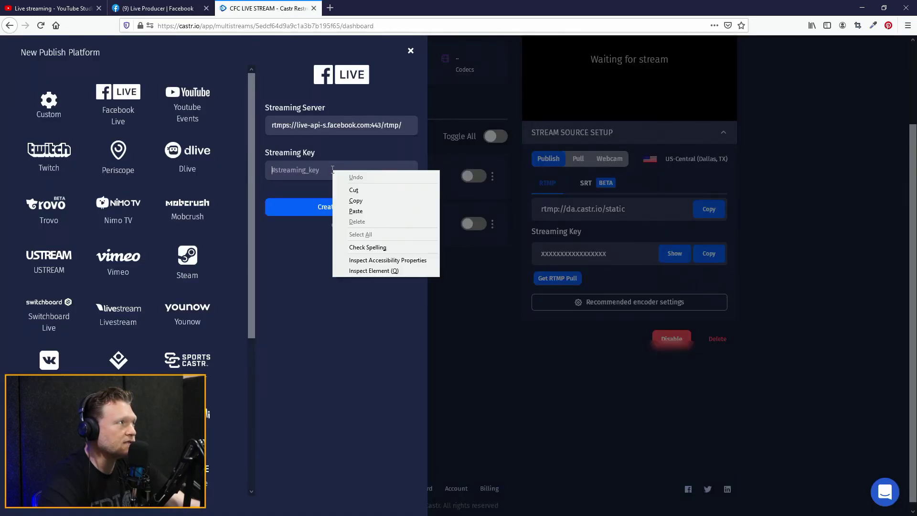
{"action": "left_click", "coordinate": [373, 211]}
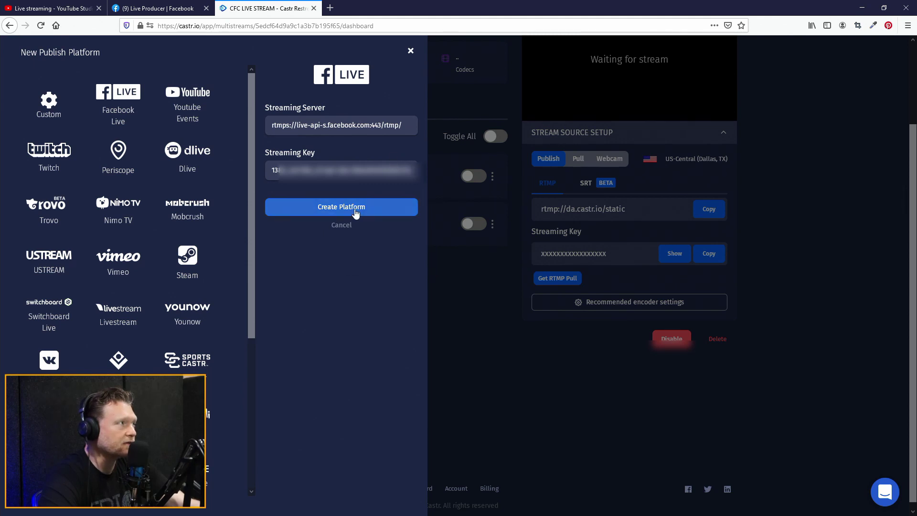
{"action": "left_click", "coordinate": [355, 214]}
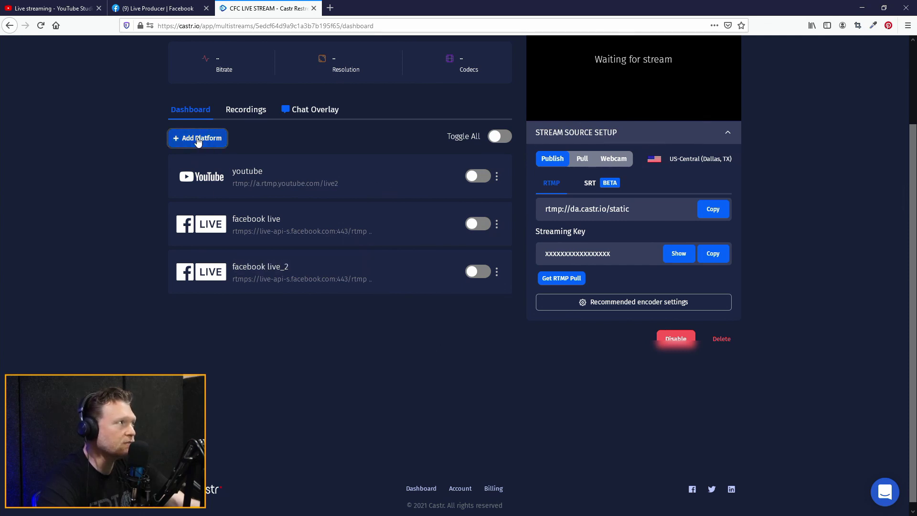
Step: Start adding a YouTube Events platform to the Castr multistream, set up with server and key
{"action": "left_click", "coordinate": [216, 140]}
{"action": "left_click", "coordinate": [180, 95]}
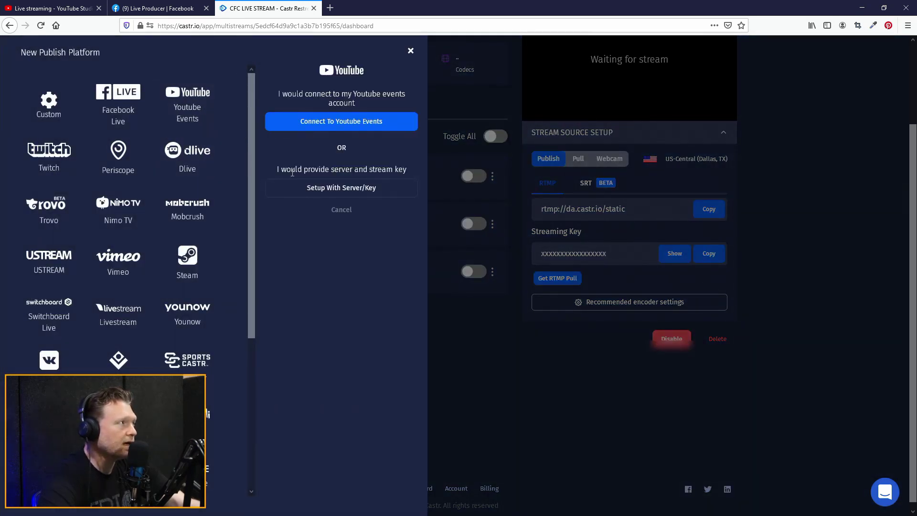
{"action": "left_click", "coordinate": [334, 187]}
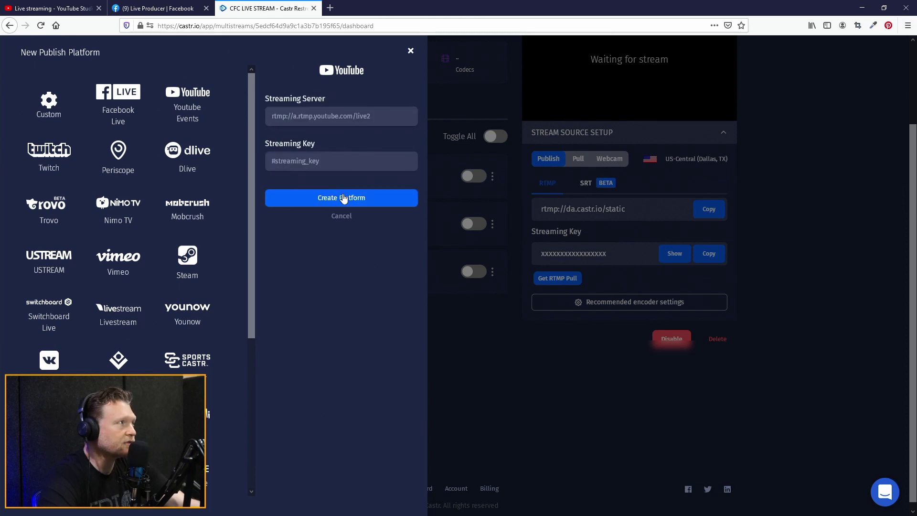
Step: Open a new live stream in YouTube Studio and copy its stream URL, rtmp://a.rtmp.youtube.com/live2, into the streaming server of Castr's YouTube platform
{"action": "left_click", "coordinate": [65, 13]}
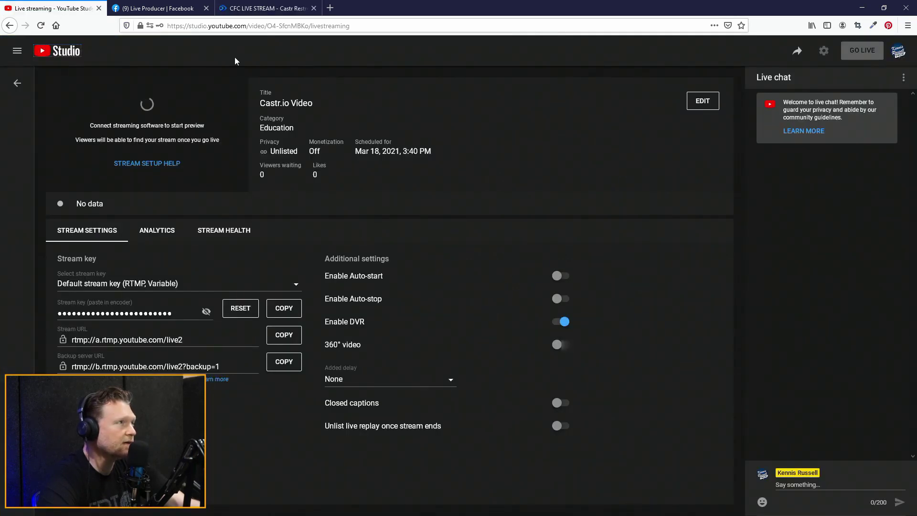
{"action": "left_click", "coordinate": [853, 54]}
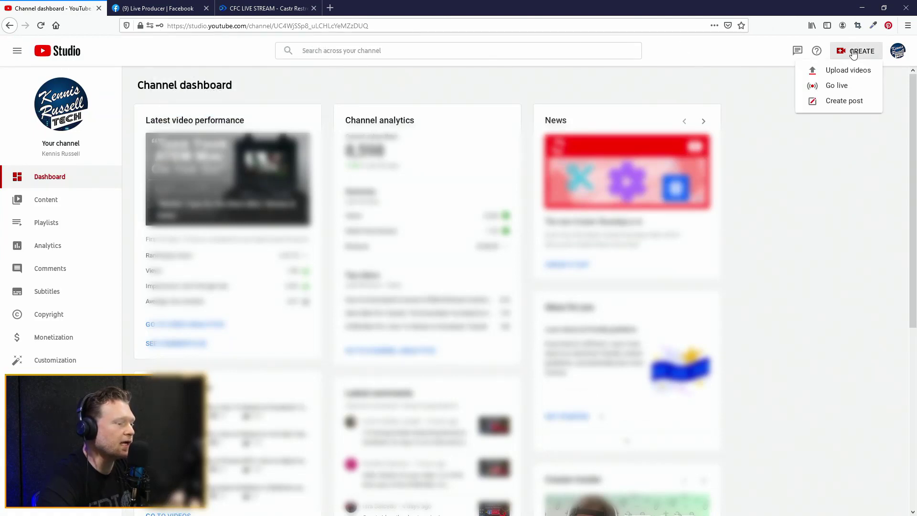
{"action": "left_click", "coordinate": [843, 86]}
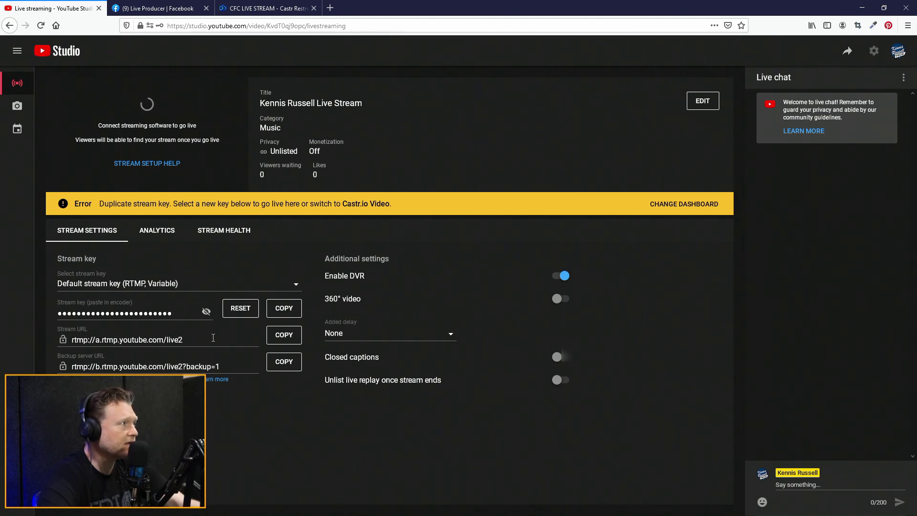
{"action": "left_click", "coordinate": [281, 341]}
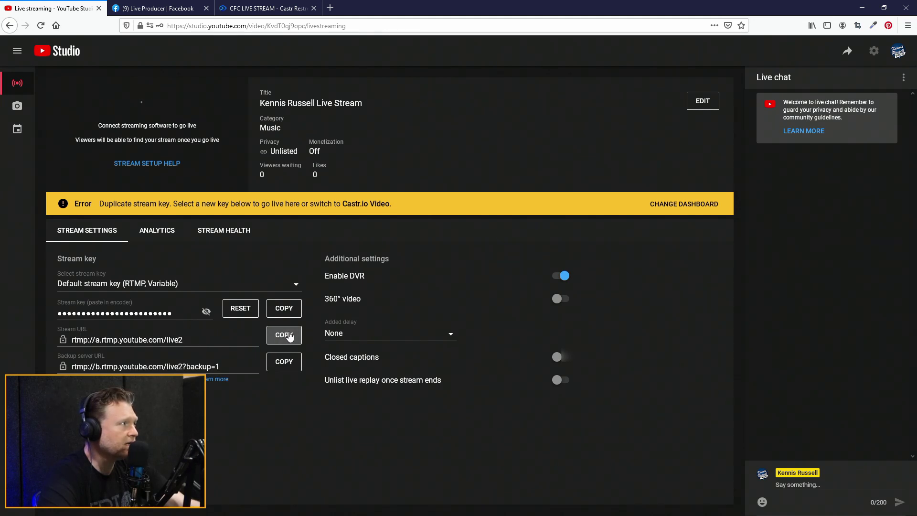
{"action": "left_click", "coordinate": [241, 10]}
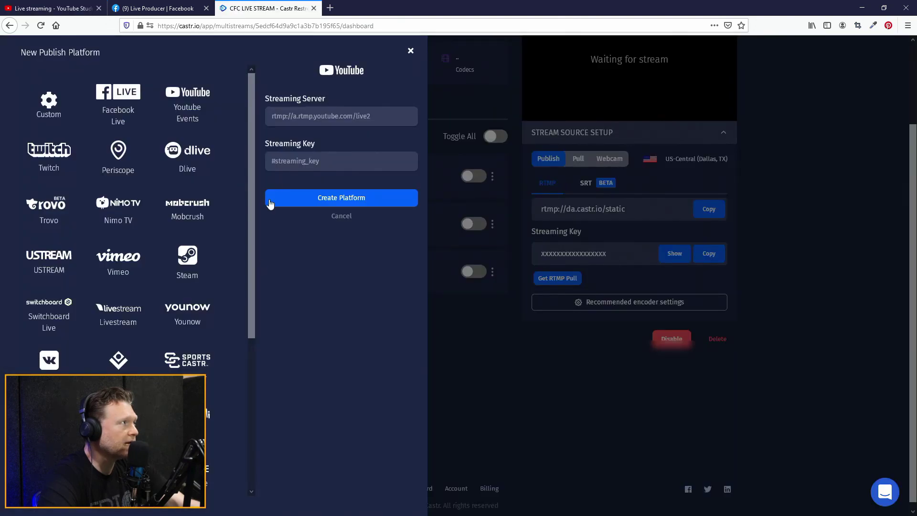
{"action": "right_click", "coordinate": [294, 116]}
{"action": "left_click", "coordinate": [319, 154]}
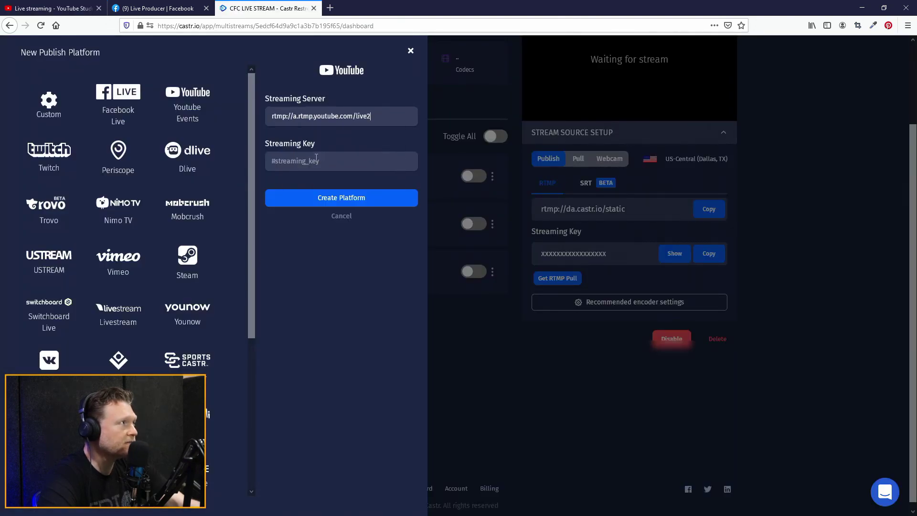
Step: Copy the stream key from YouTube Studio into the streaming key in Castr and create the YouTube Events platform
{"action": "left_click", "coordinate": [50, 9]}
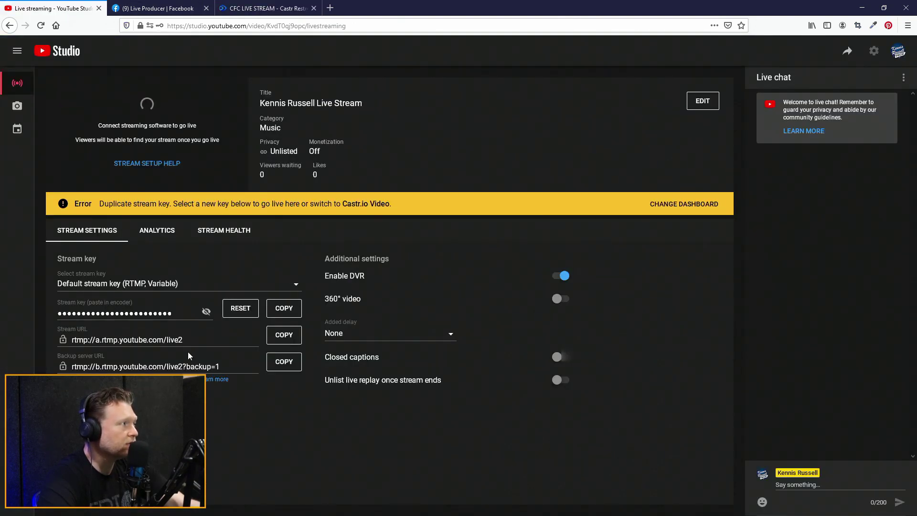
{"action": "left_click", "coordinate": [283, 308]}
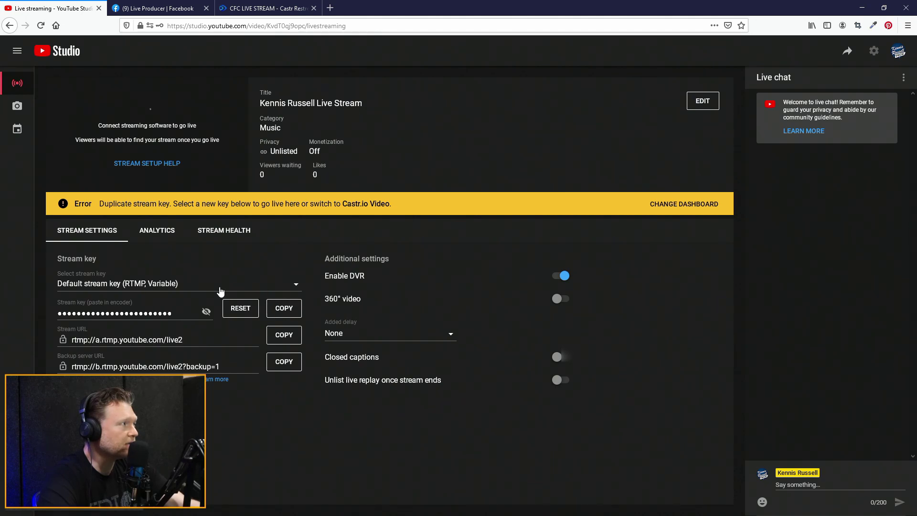
{"action": "left_click", "coordinate": [260, 8]}
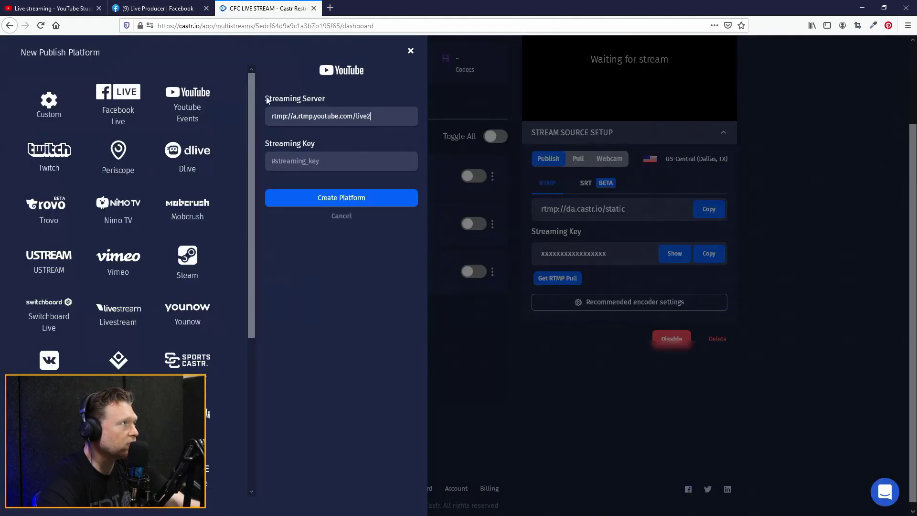
{"action": "right_click", "coordinate": [301, 164]}
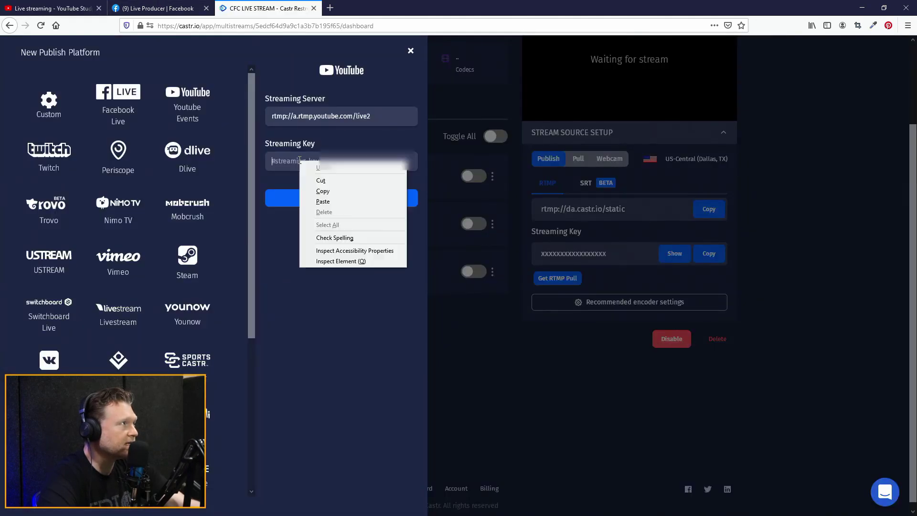
{"action": "left_click", "coordinate": [328, 200]}
{"action": "left_click", "coordinate": [328, 200]}
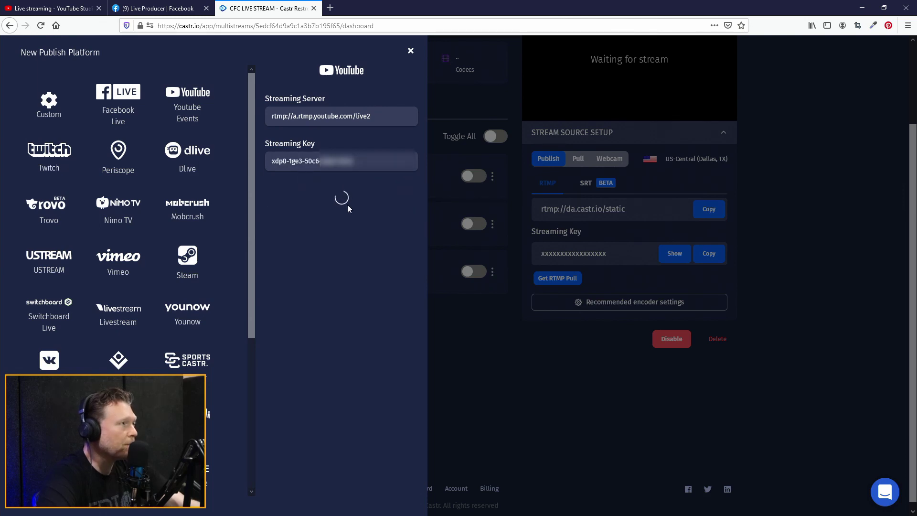
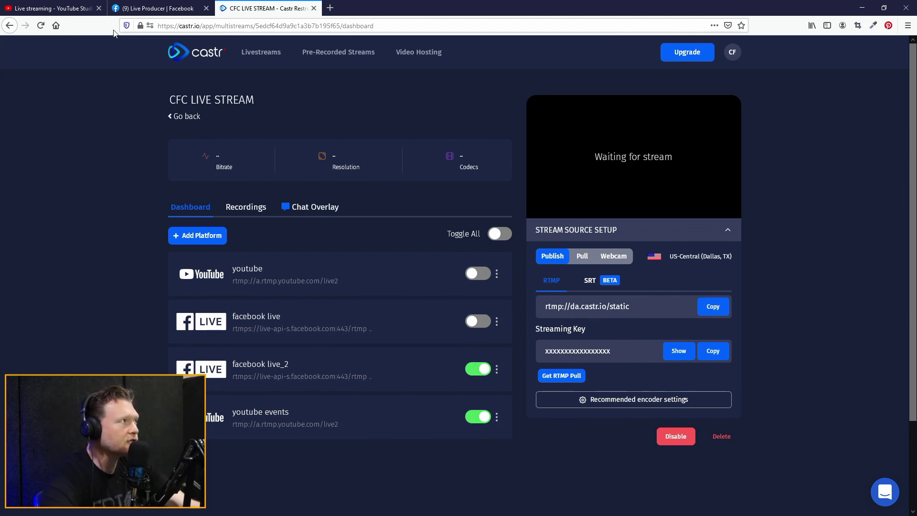
Step: Switch to ATEM Software Control and put the Castr live stream on air
{"action": "left_click", "coordinate": [82, 13]}
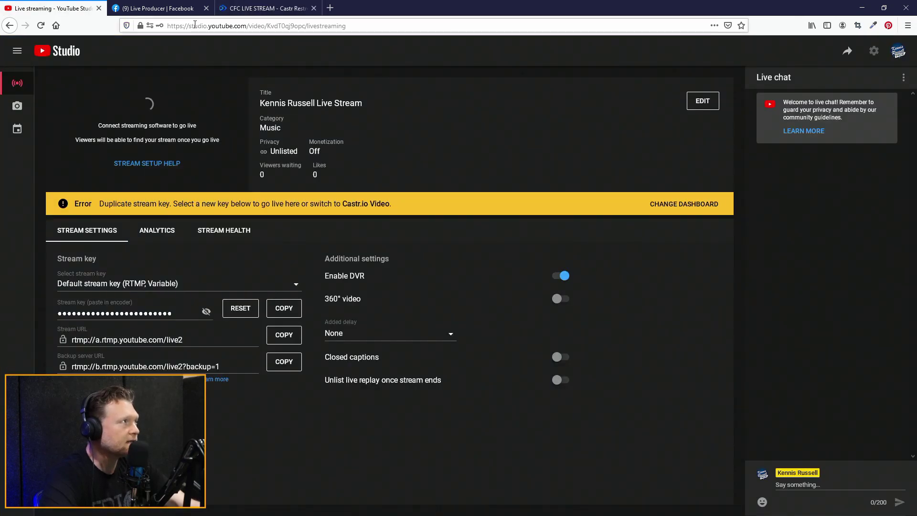
{"action": "left_click", "coordinate": [247, 6]}
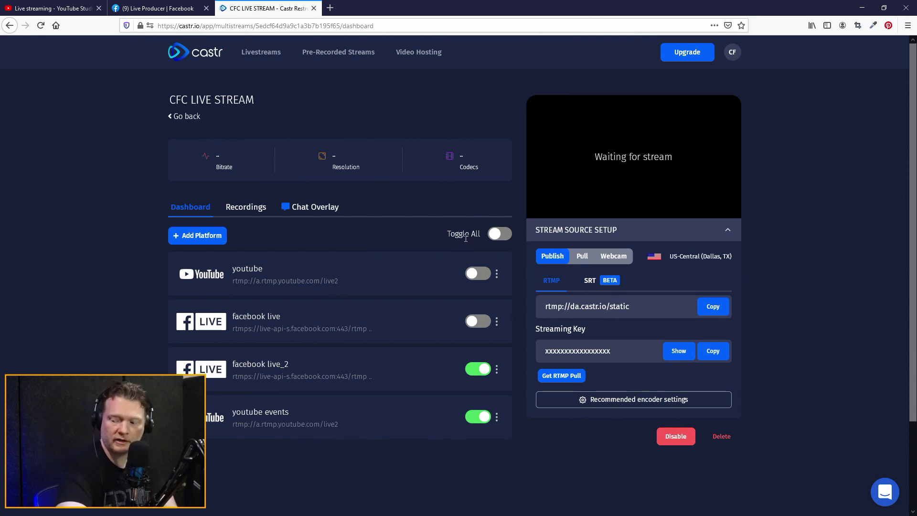
{"action": "double_click", "coordinate": [451, 8]}
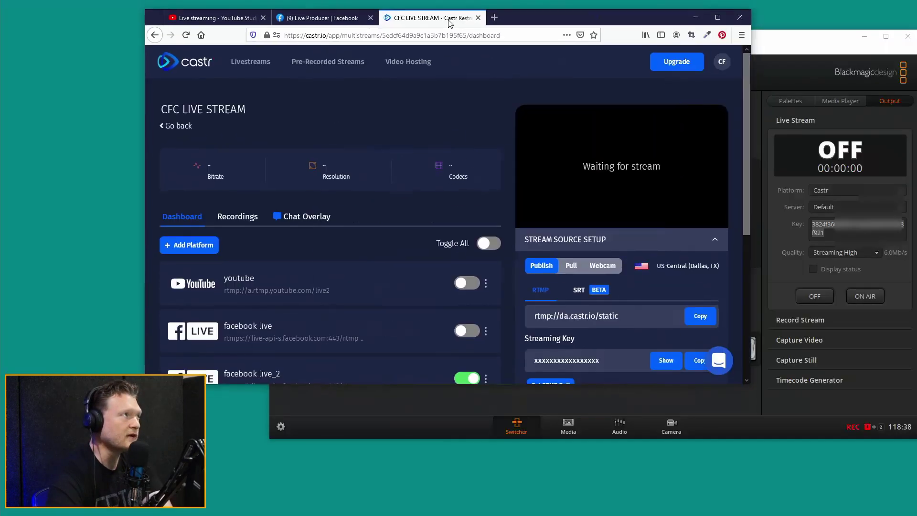
{"action": "left_click", "coordinate": [801, 42]}
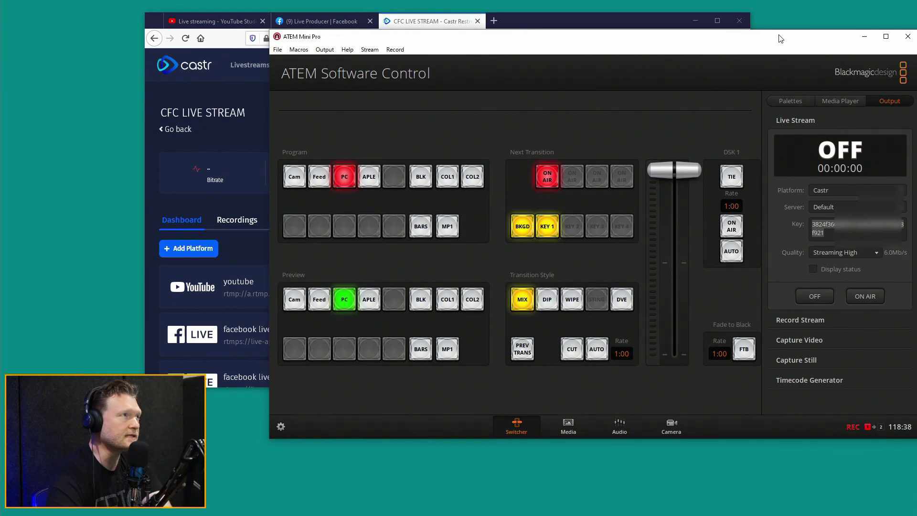
{"action": "left_click_drag", "start_coordinate": [779, 38], "coordinate": [737, 43]}
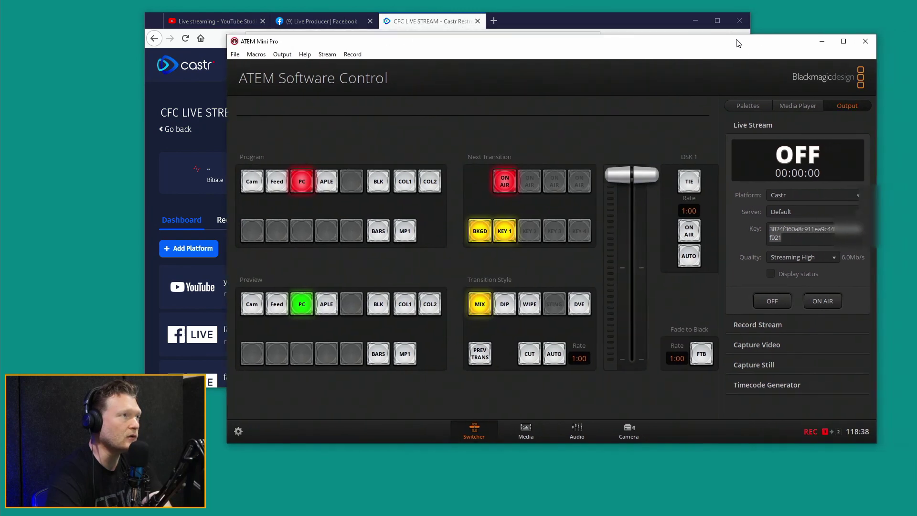
{"action": "left_click", "coordinate": [821, 300]}
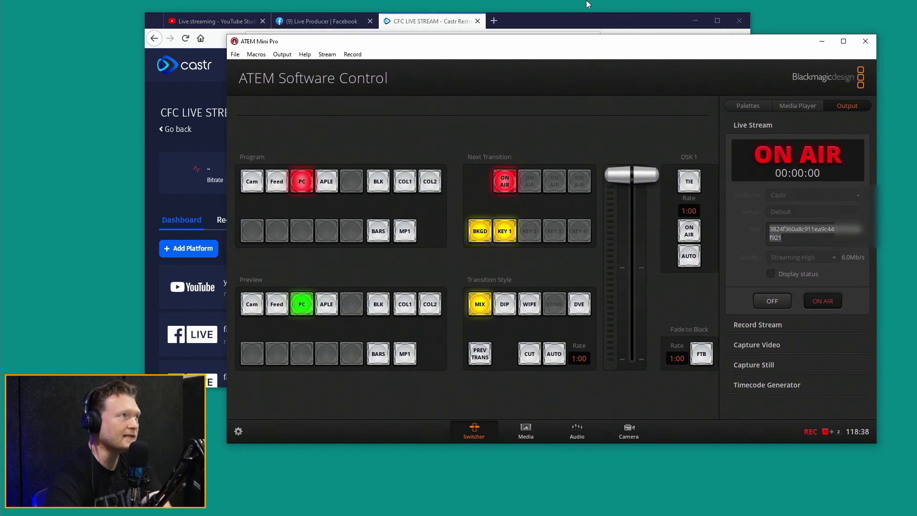
Step: Check the incoming stream and platform connections in the Castr dashboard and the preview in Facebook Live Producer
{"action": "left_click", "coordinate": [598, 19]}
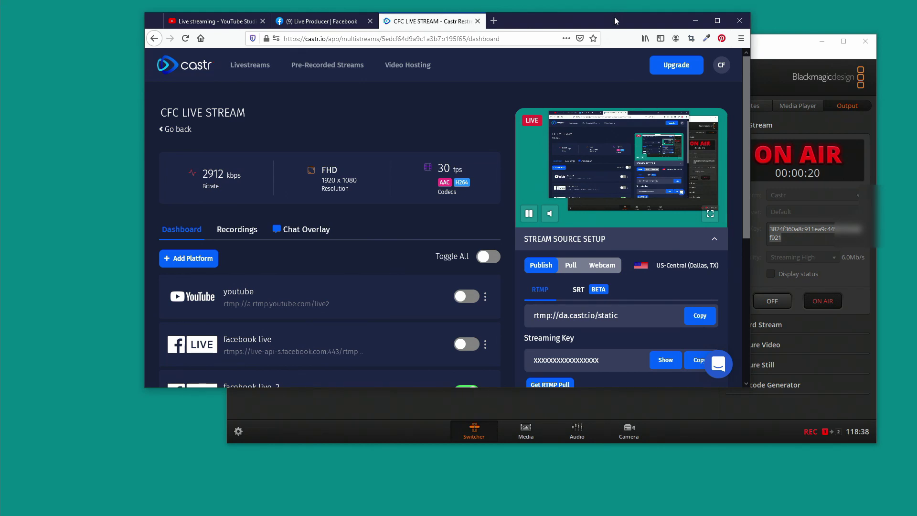
{"action": "left_click_drag", "start_coordinate": [622, 19], "coordinate": [606, 22]}
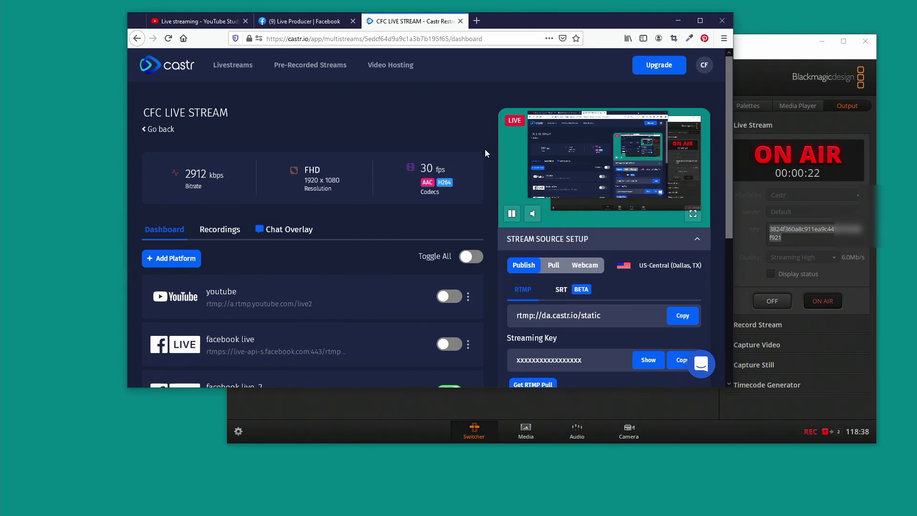
{"action": "scroll", "coordinate": [487, 147], "scroll_direction": "down", "scroll_amount": 5}
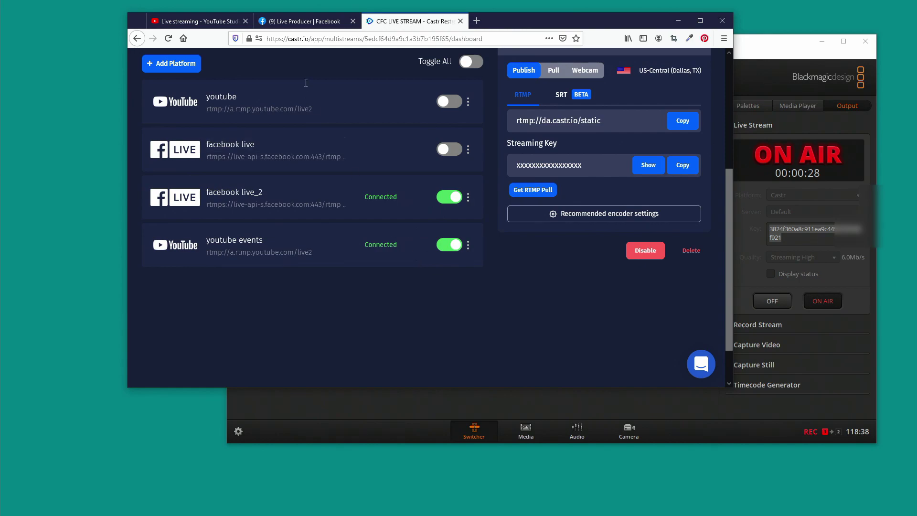
{"action": "double_click", "coordinate": [527, 22]}
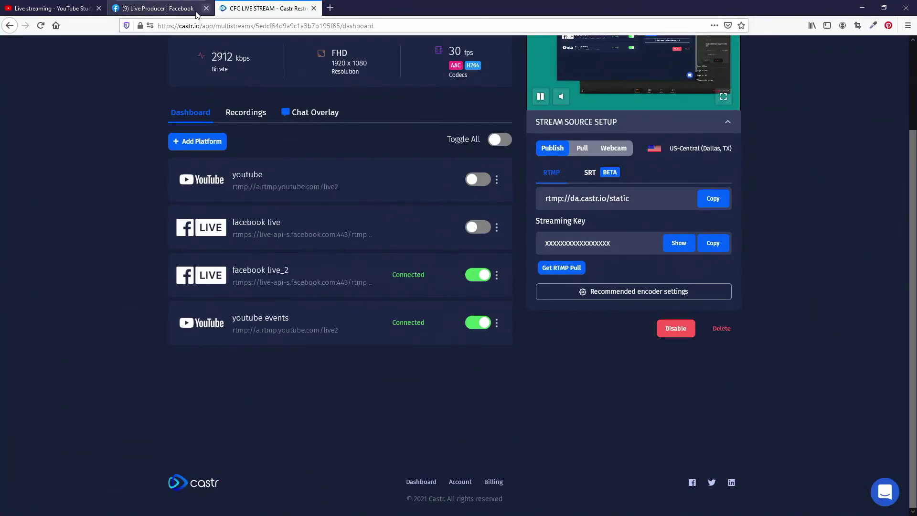
{"action": "left_click", "coordinate": [157, 8]}
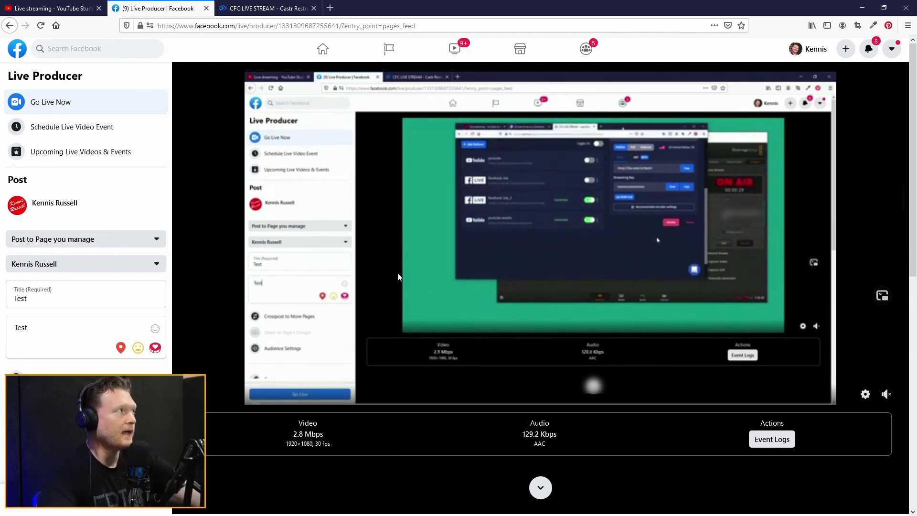
Step: Switch the YouTube Studio dashboard to the Castr.io Video stream that shares the duplicate stream key
{"action": "left_click", "coordinate": [57, 8]}
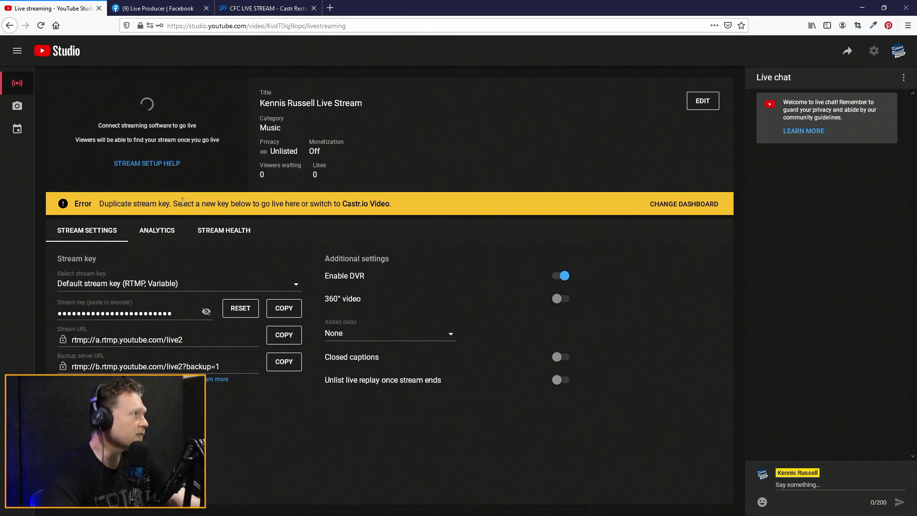
{"action": "left_click", "coordinate": [662, 204]}
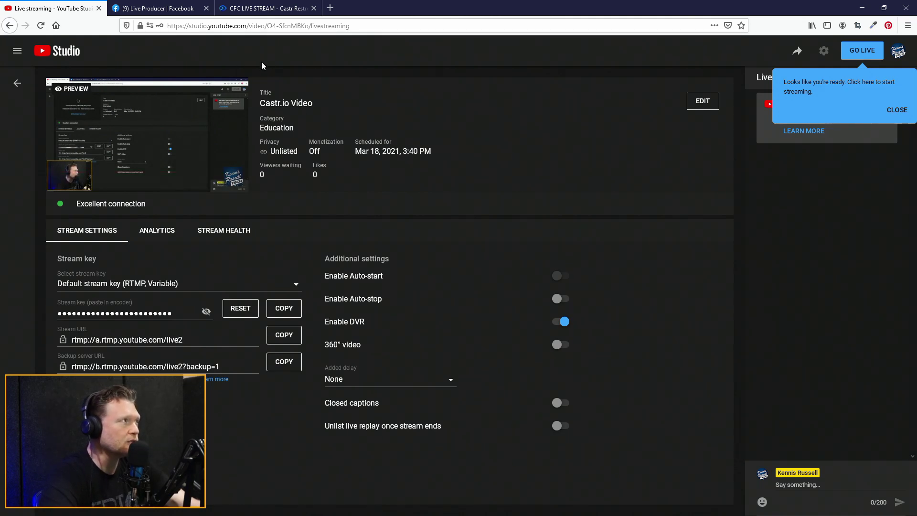
Step: Review the incoming multistream feed across YouTube Studio, Facebook Live Producer and the Castr dashboard
{"action": "left_click", "coordinate": [237, 27]}
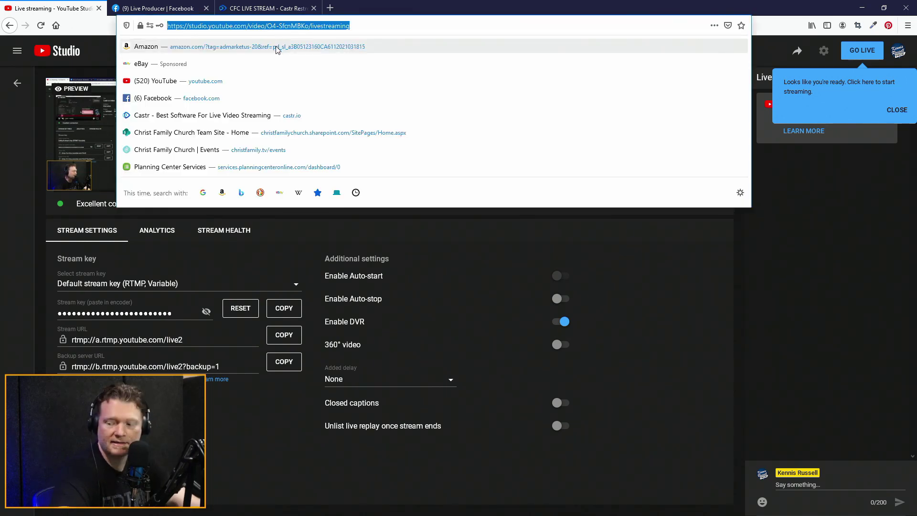
{"action": "left_click", "coordinate": [612, 245]}
{"action": "left_click", "coordinate": [159, 13]}
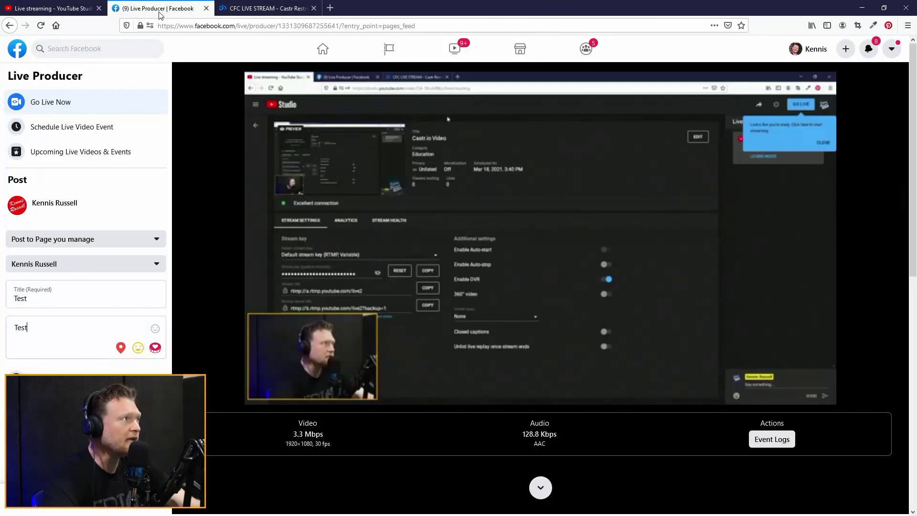
{"action": "left_click", "coordinate": [293, 25]}
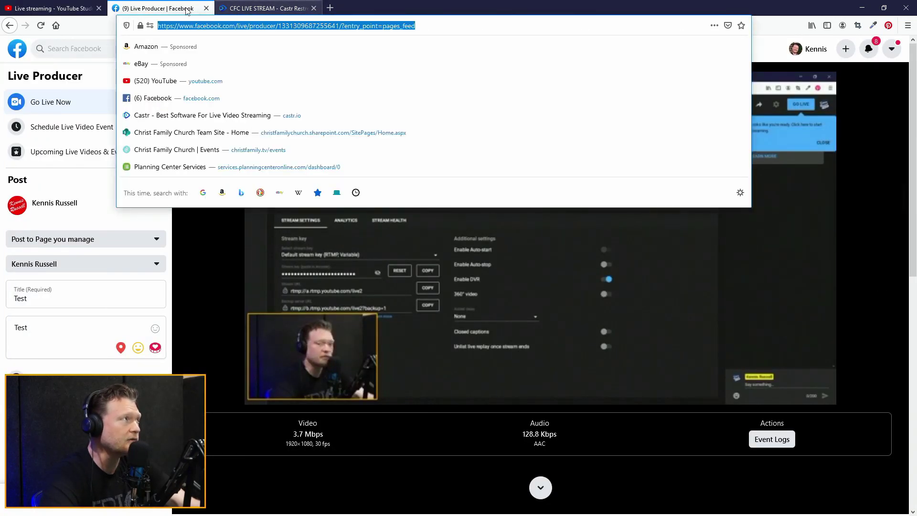
{"action": "left_click", "coordinate": [247, 14]}
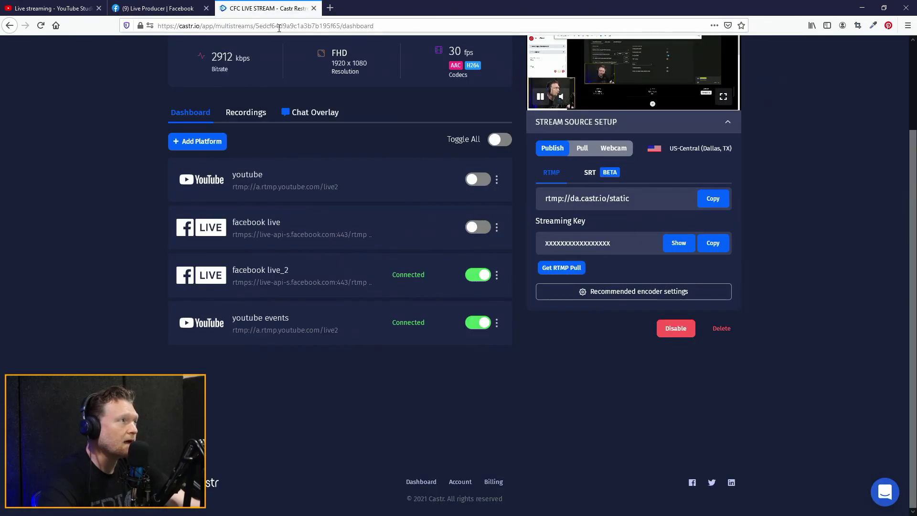
{"action": "scroll", "coordinate": [448, 208], "scroll_direction": "up", "scroll_amount": 3}
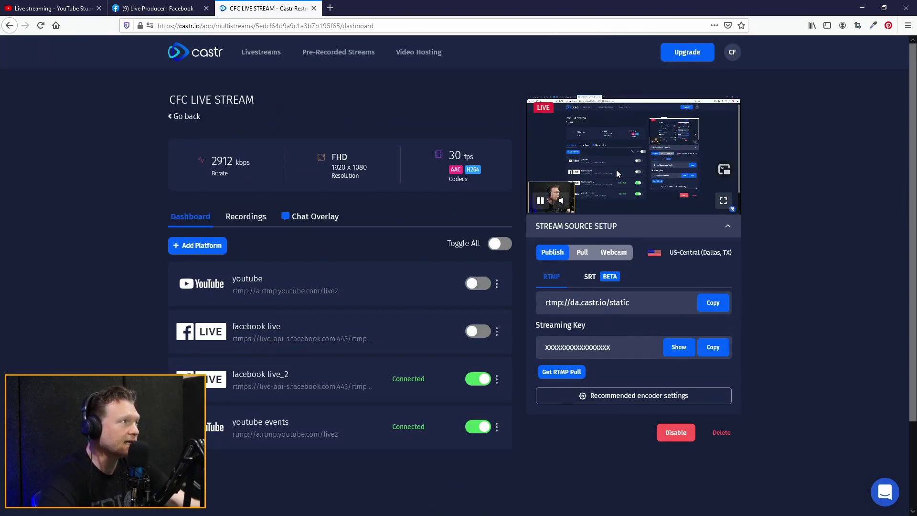
{"action": "left_click", "coordinate": [45, 10]}
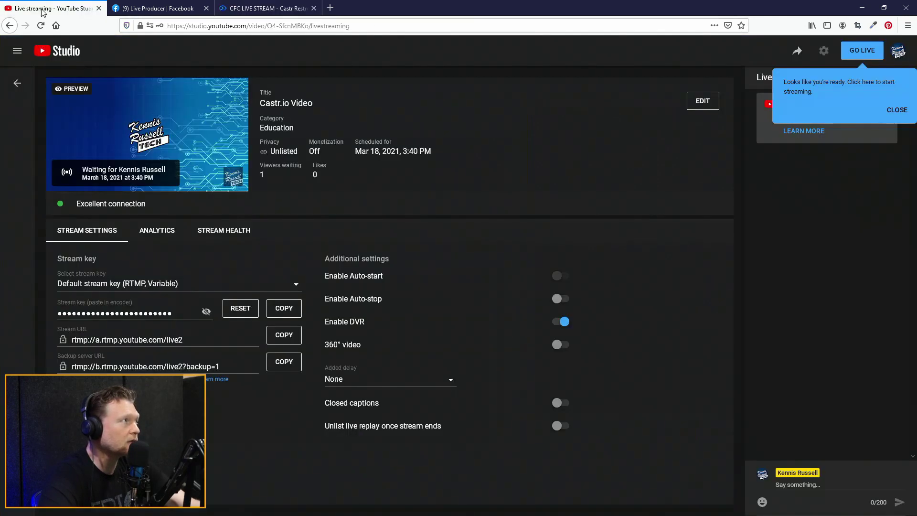
{"action": "left_click", "coordinate": [155, 9]}
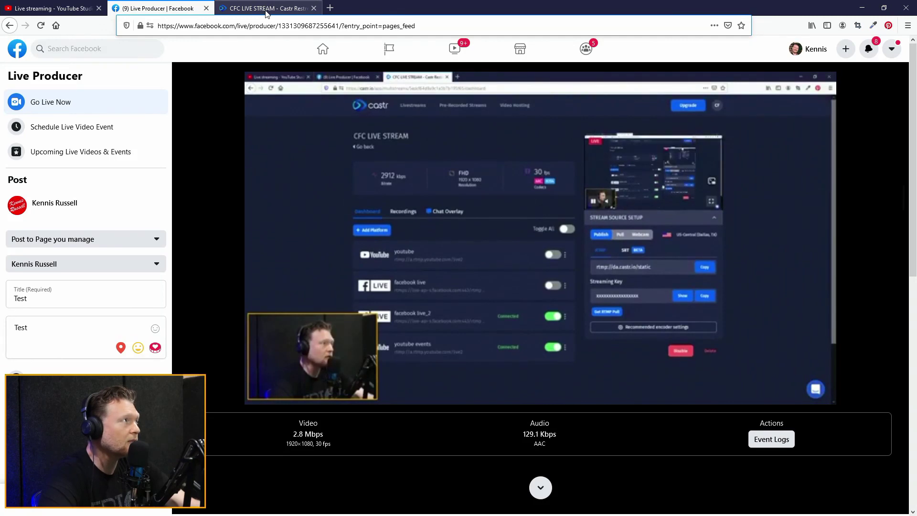
{"action": "left_click", "coordinate": [267, 8]}
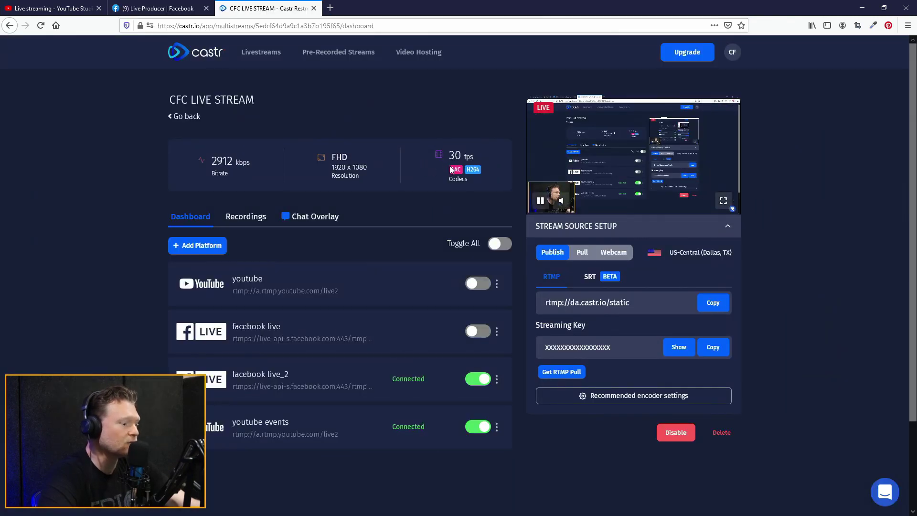